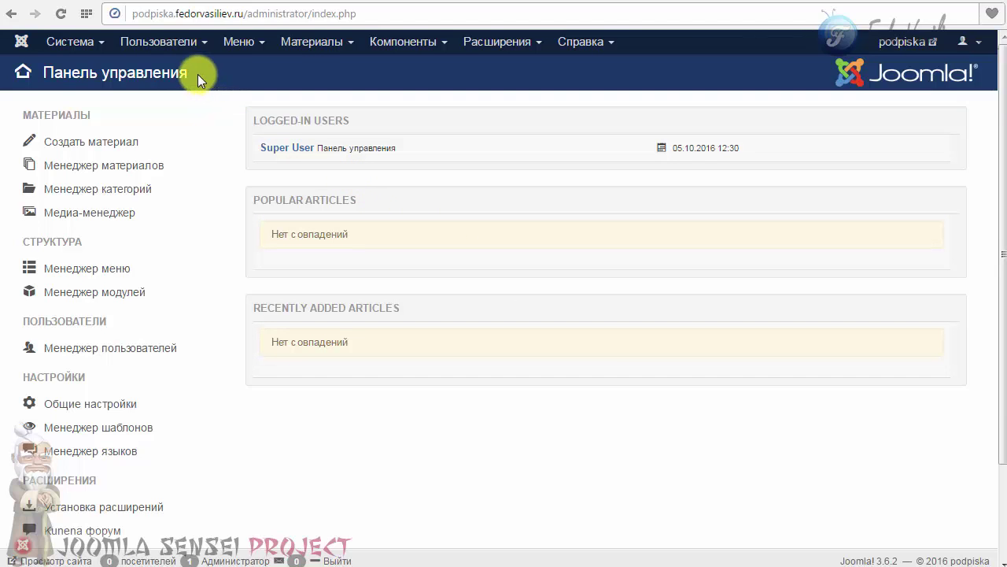
# Step: Create a user group named VIP with Public as its parent group, then save and close it
pyautogui.click(189, 46)
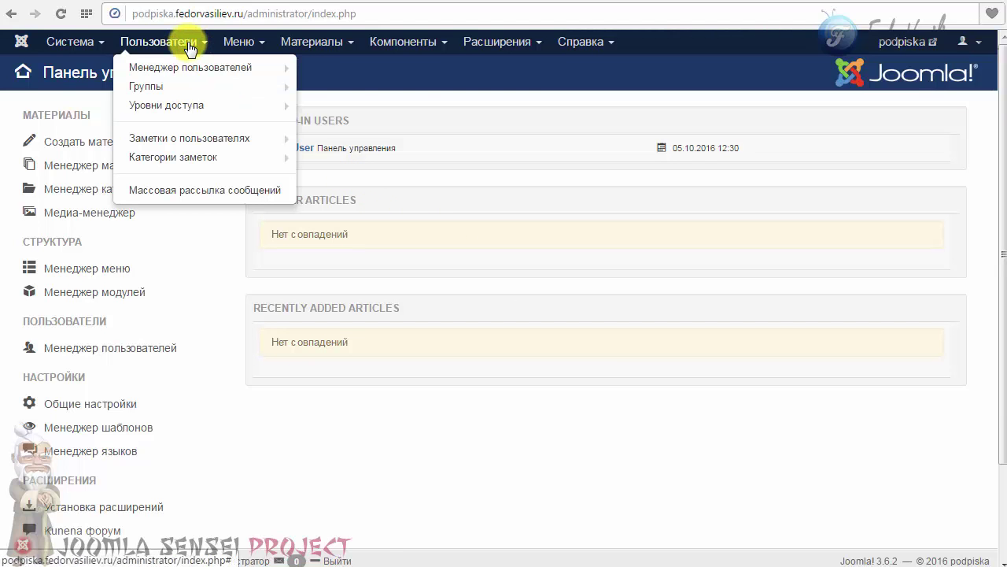
pyautogui.moveTo(161, 89)
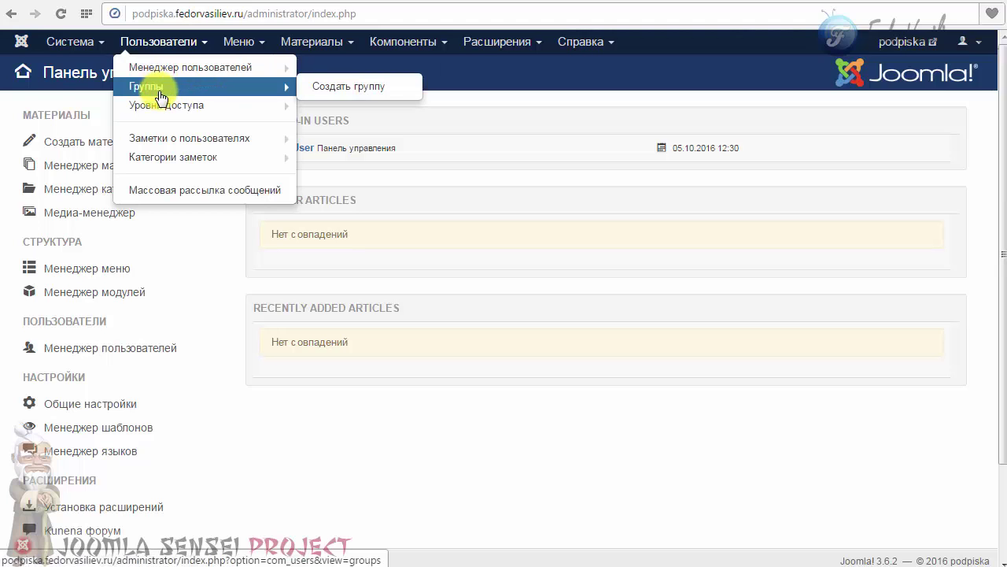
pyautogui.click(346, 88)
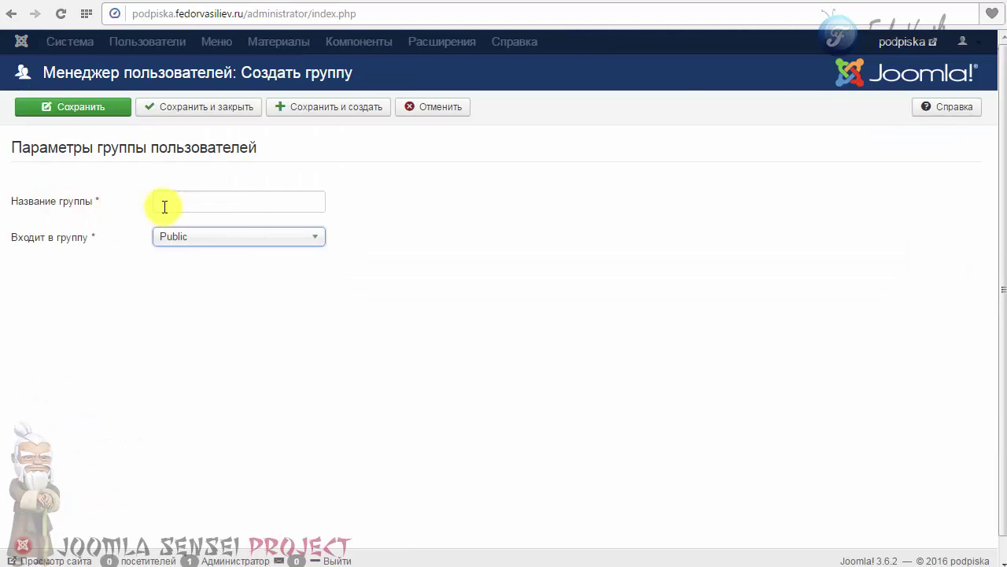
pyautogui.click(163, 206)
pyautogui.write('VIP')
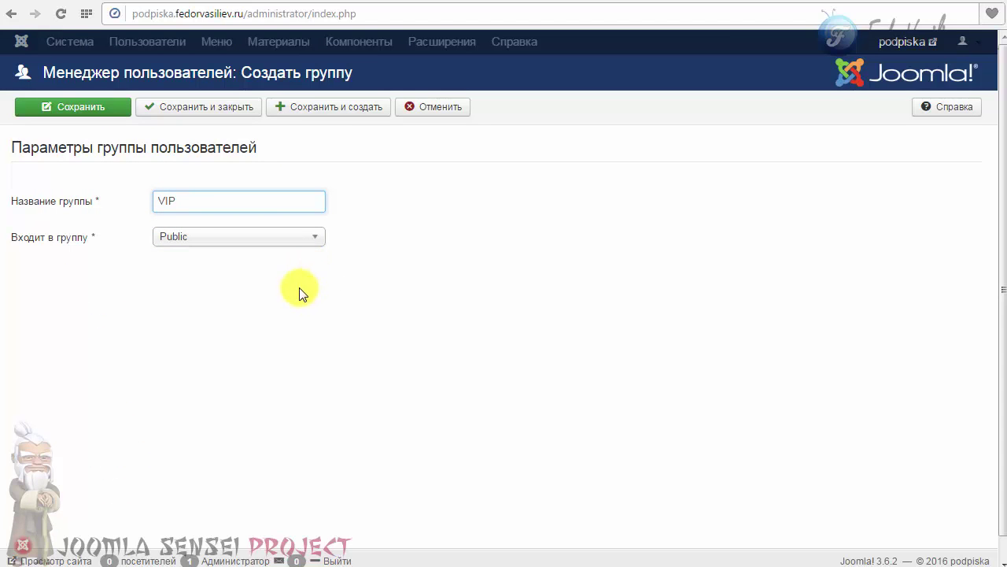
pyautogui.moveTo(24, 246)
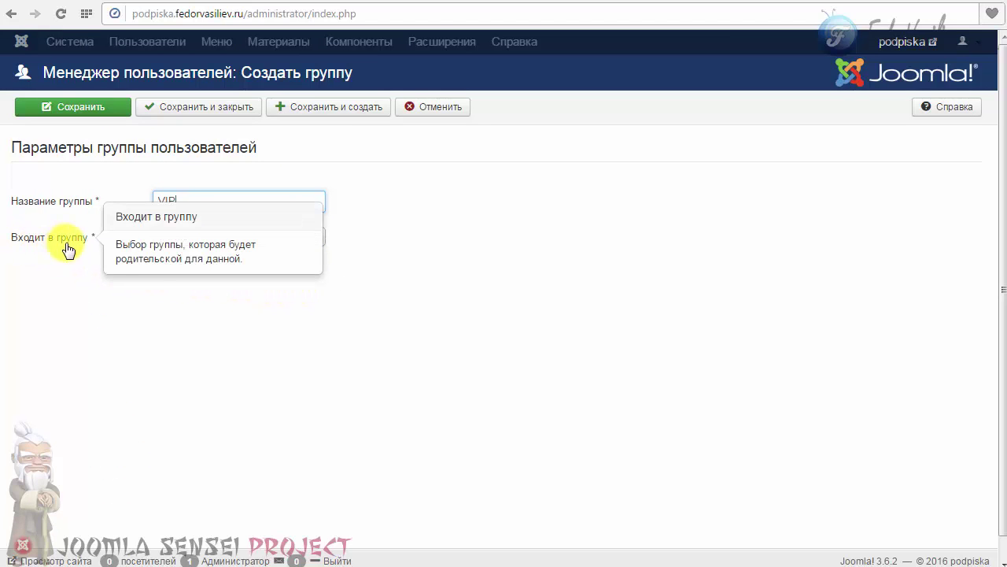
pyautogui.click(218, 240)
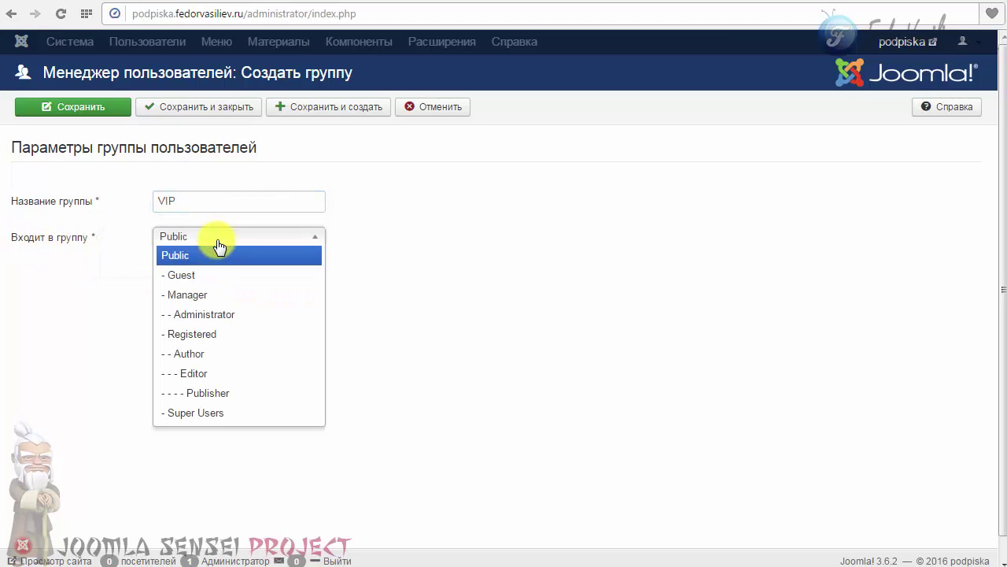
pyautogui.click(219, 253)
pyautogui.click(194, 108)
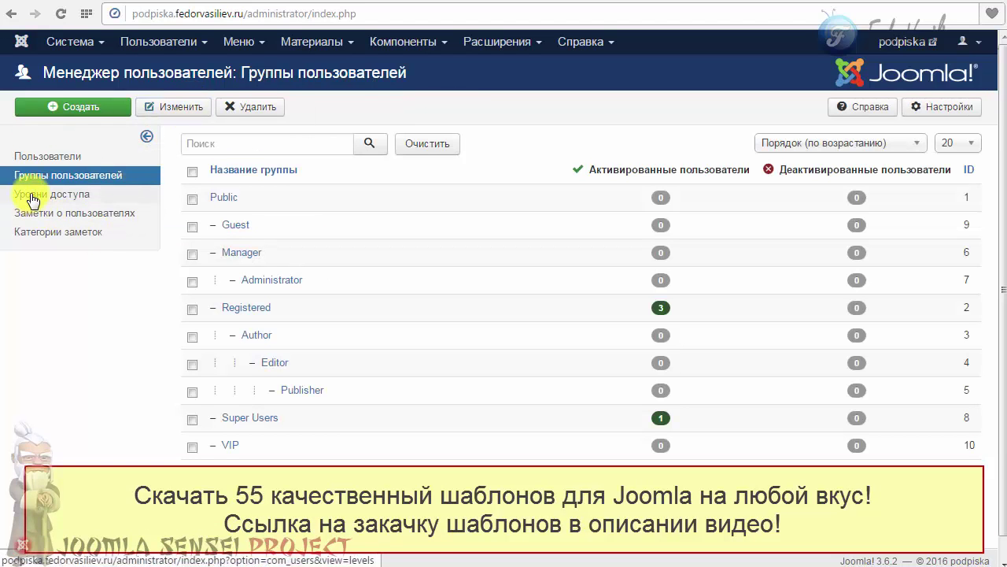
# Step: Create an access level named VIP that grants access to the VIP user group, then save and close it
pyautogui.click(32, 196)
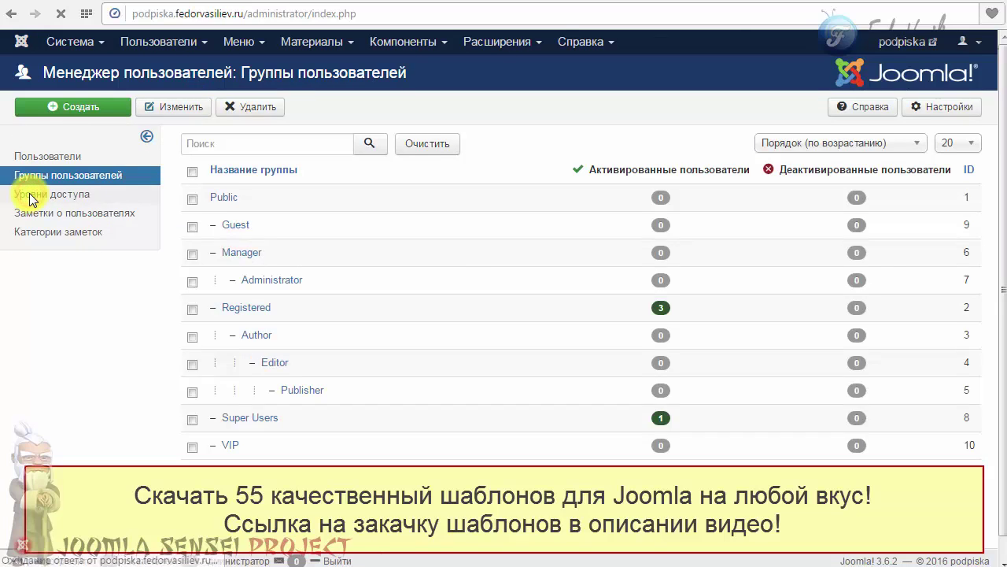
pyautogui.click(89, 111)
pyautogui.click(172, 203)
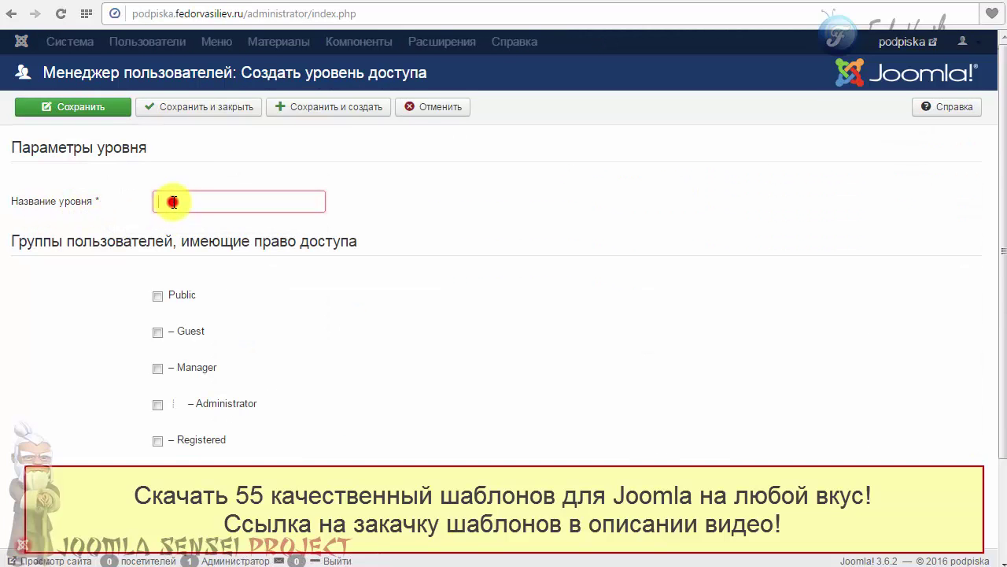
pyautogui.write('VIP')
pyautogui.scroll(-1, 454, 217)
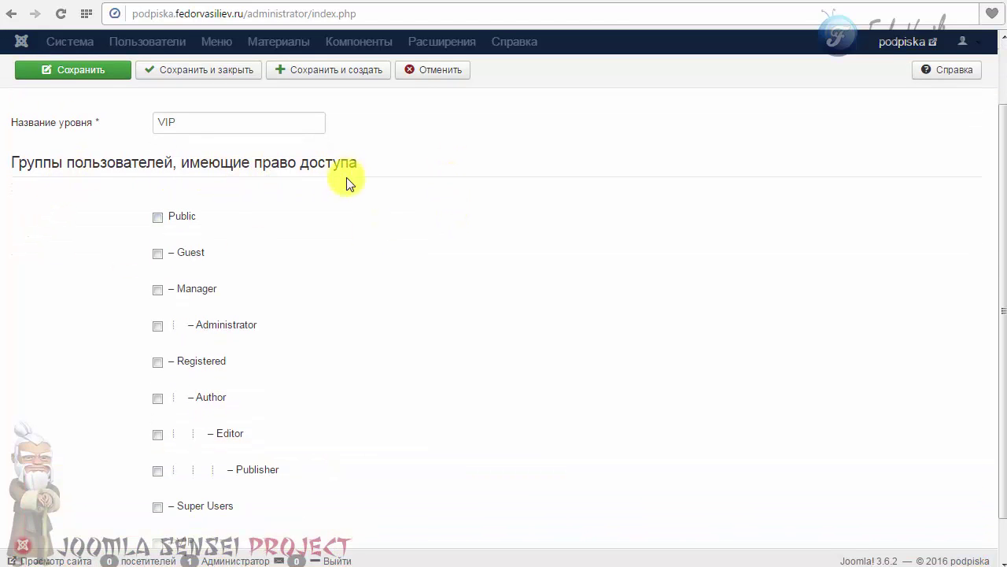
pyautogui.scroll(-1, 438, 244)
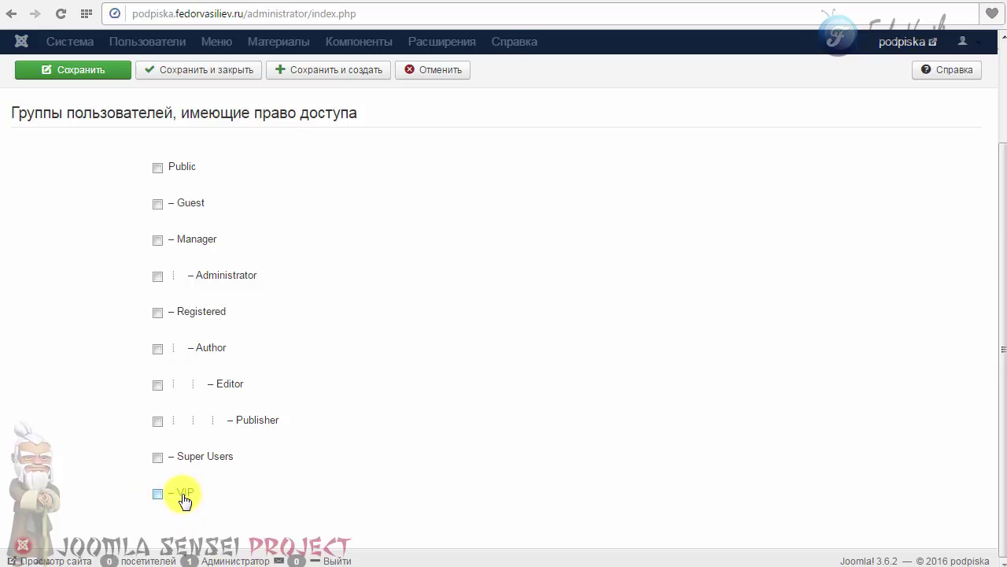
pyautogui.click(157, 496)
pyautogui.scroll(2, 205, 339)
pyautogui.click(216, 114)
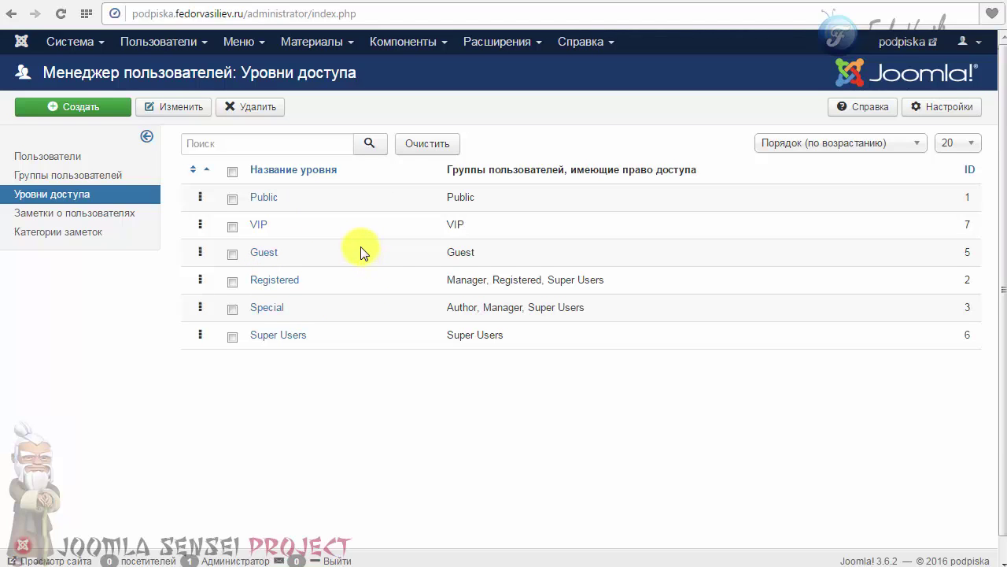
# Step: Open the permissions of the Kunena forum category "Компоненты Joomla"
pyautogui.click(408, 43)
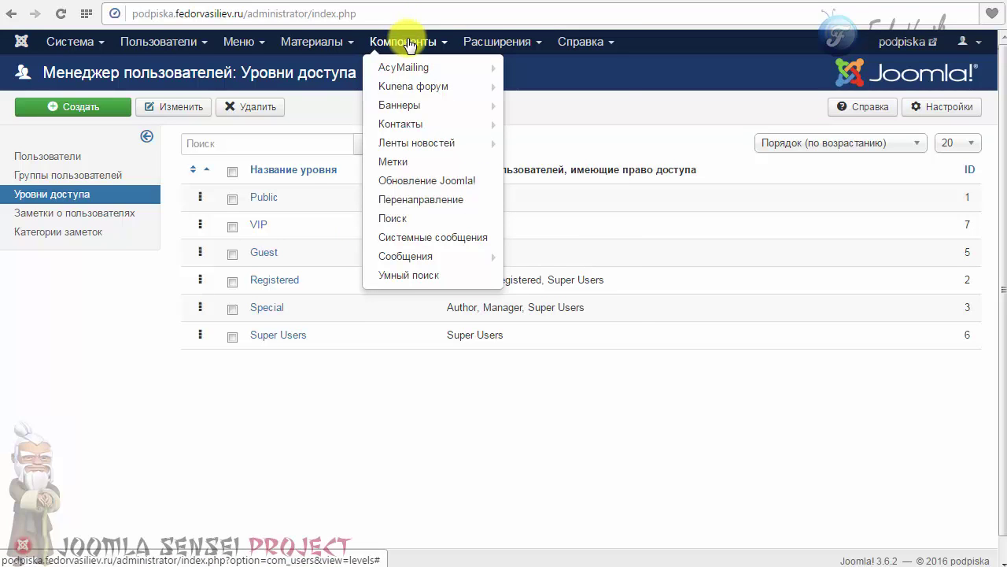
pyautogui.click(411, 89)
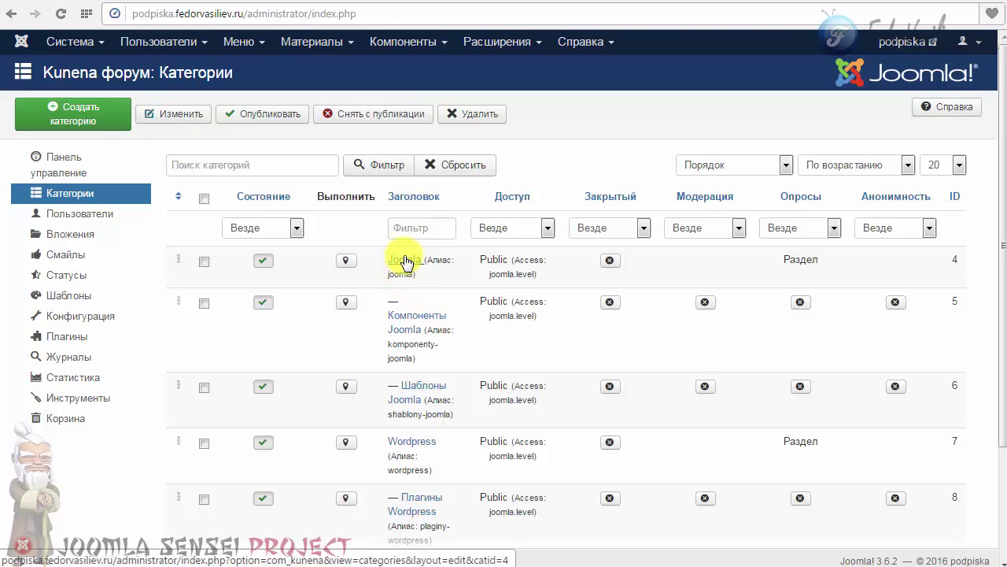
pyautogui.scroll(-1, 422, 409)
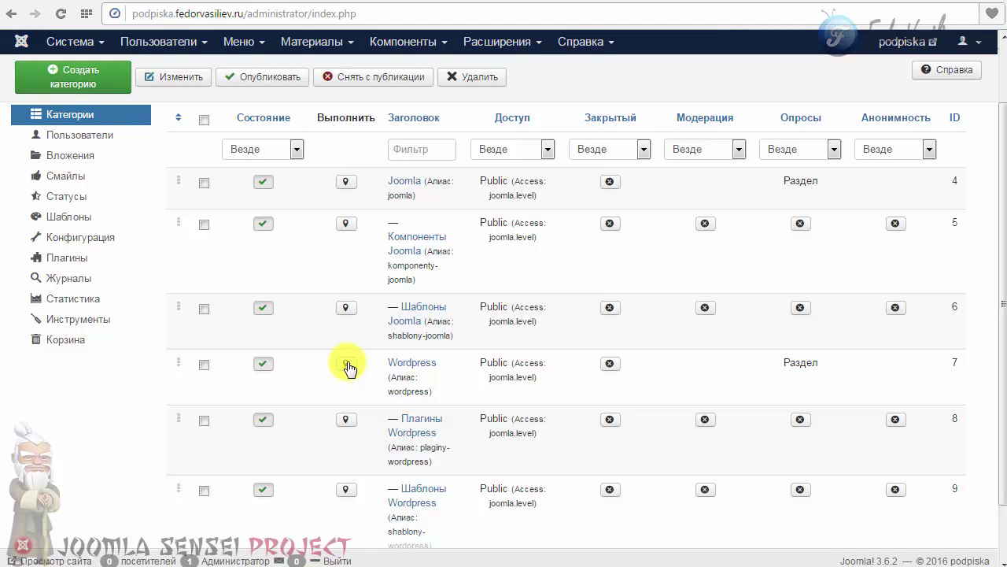
pyautogui.scroll(1, 386, 371)
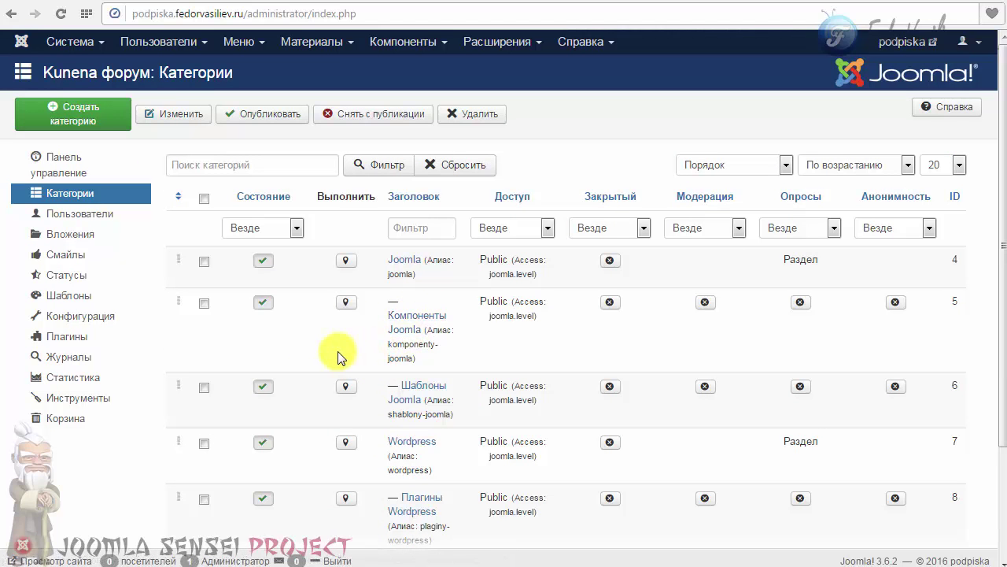
pyautogui.click(401, 316)
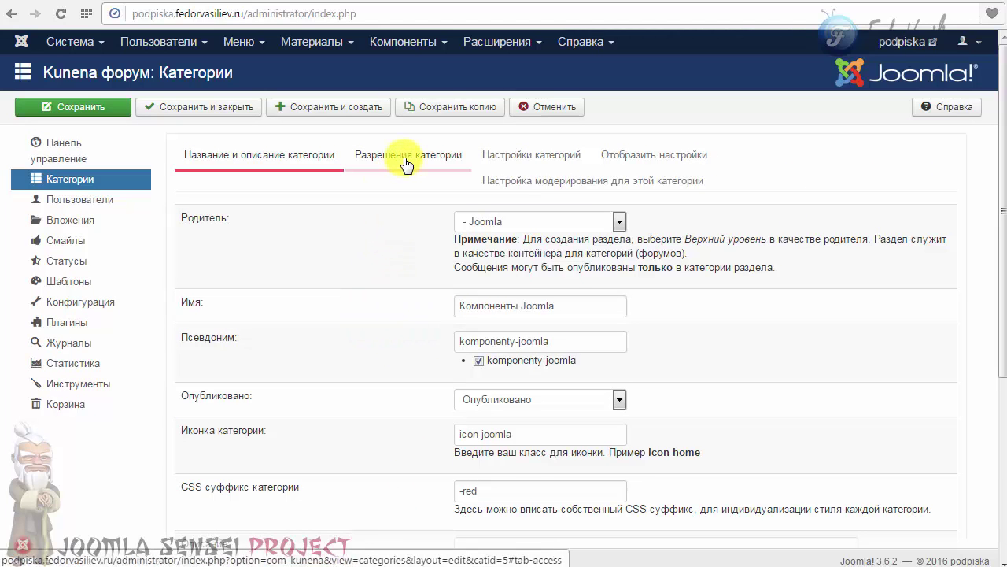
pyautogui.click(406, 161)
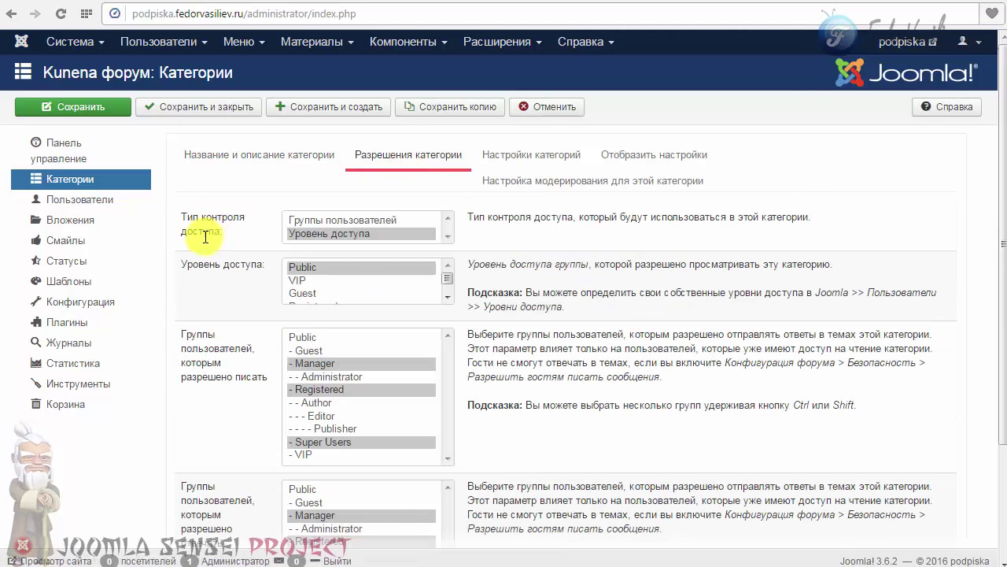
# Step: Set the category's access control type to user groups, with VIP as the primary group and Super Users as the additional group
pyautogui.scroll(-1, 1003, 274)
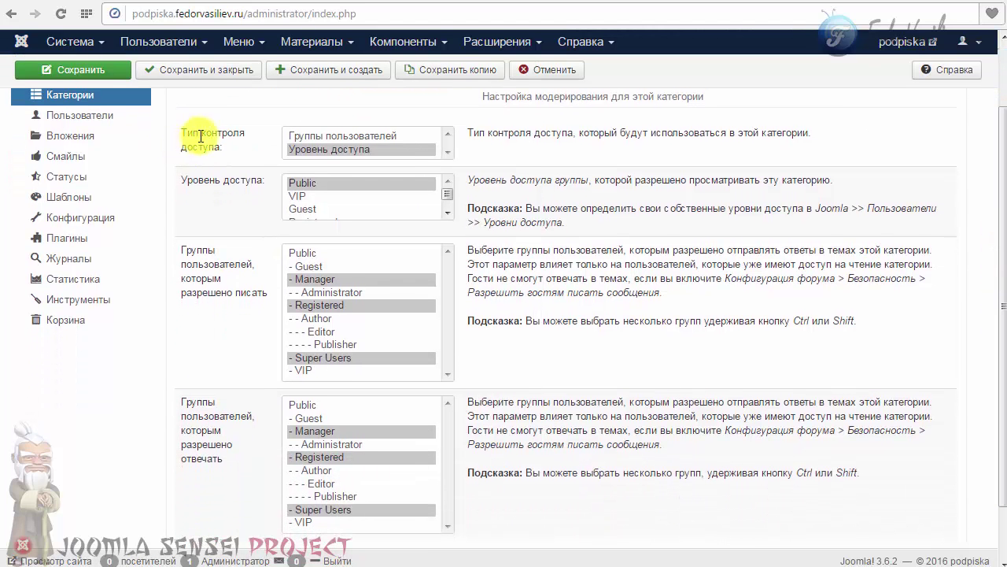
pyautogui.click(315, 135)
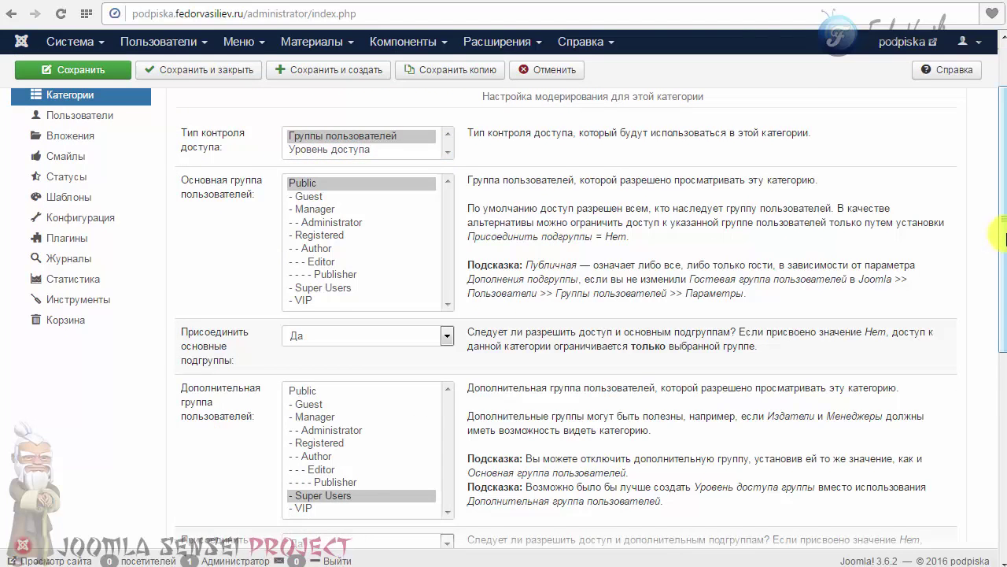
pyautogui.scroll(-1, 338, 175)
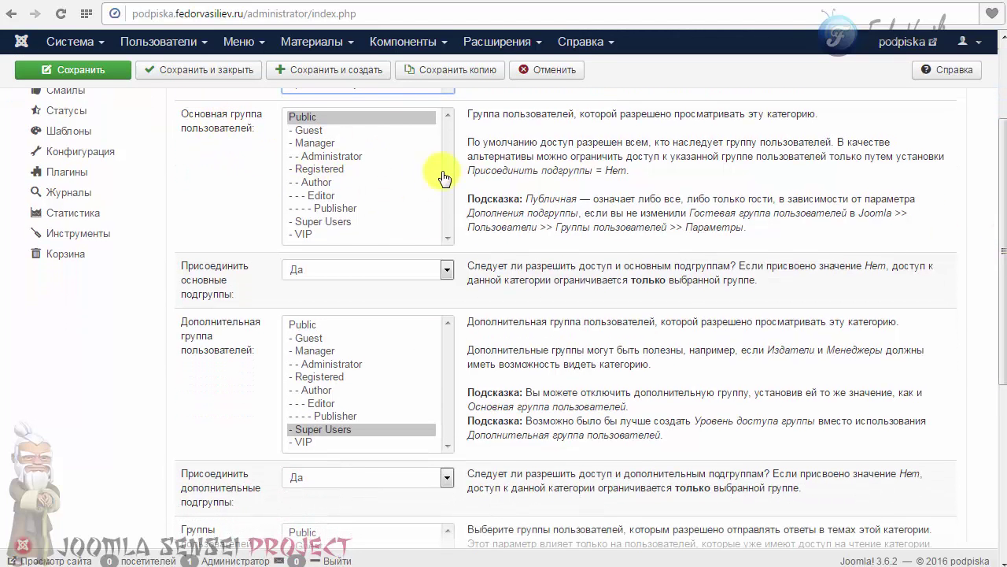
pyautogui.click(306, 234)
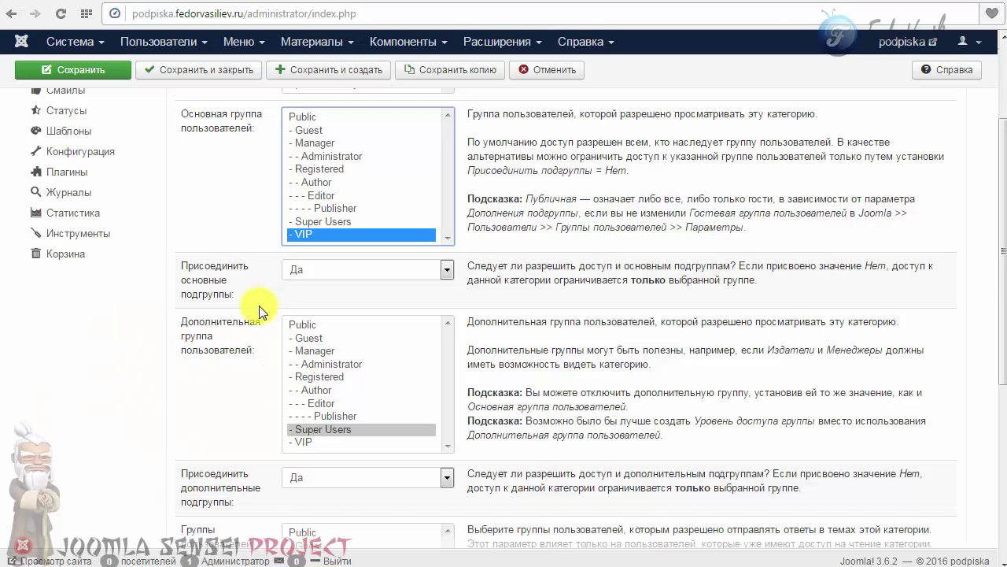
pyautogui.moveTo(235, 300); pyautogui.dragTo(181, 265)
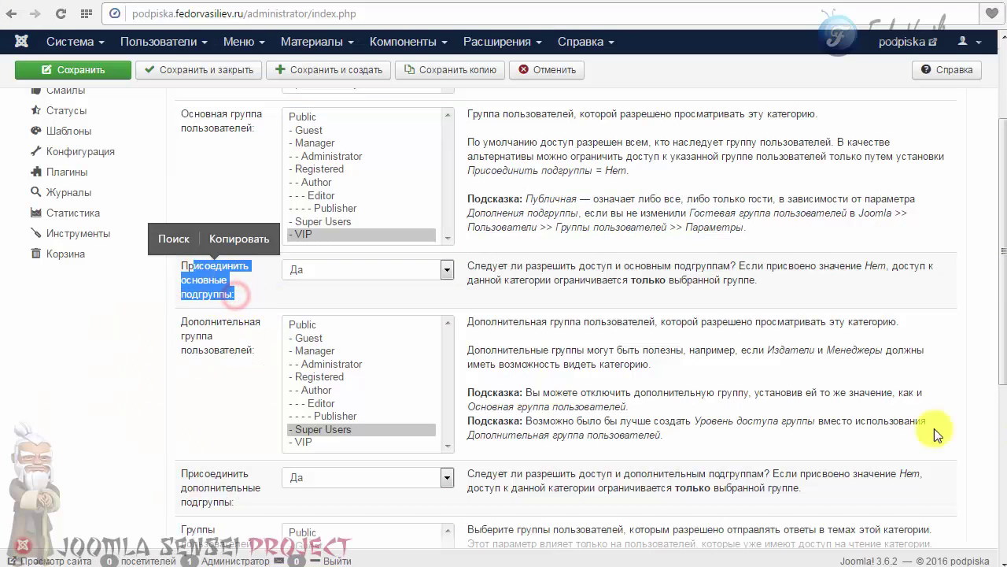
pyautogui.scroll(-3, 929, 430)
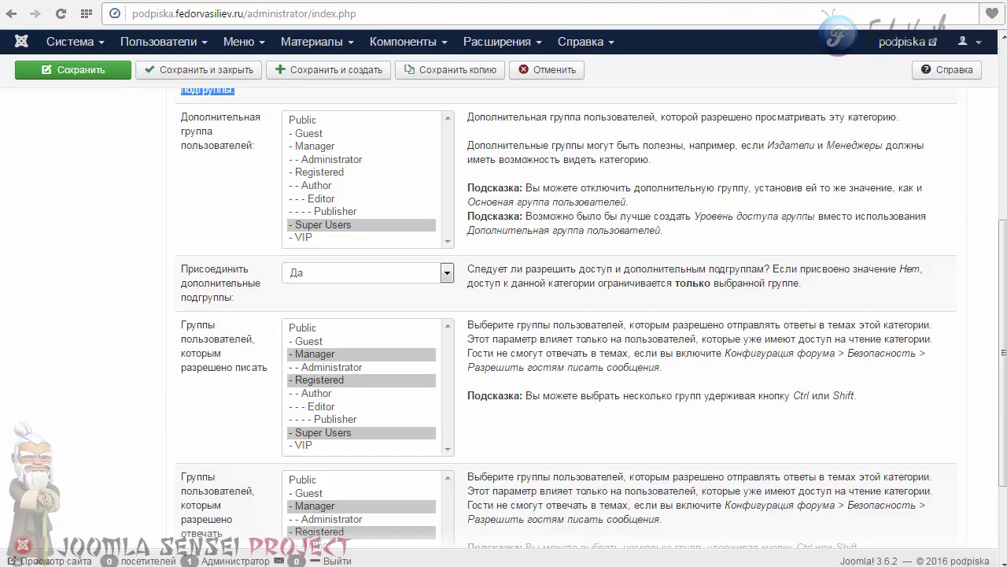
pyautogui.click(293, 224)
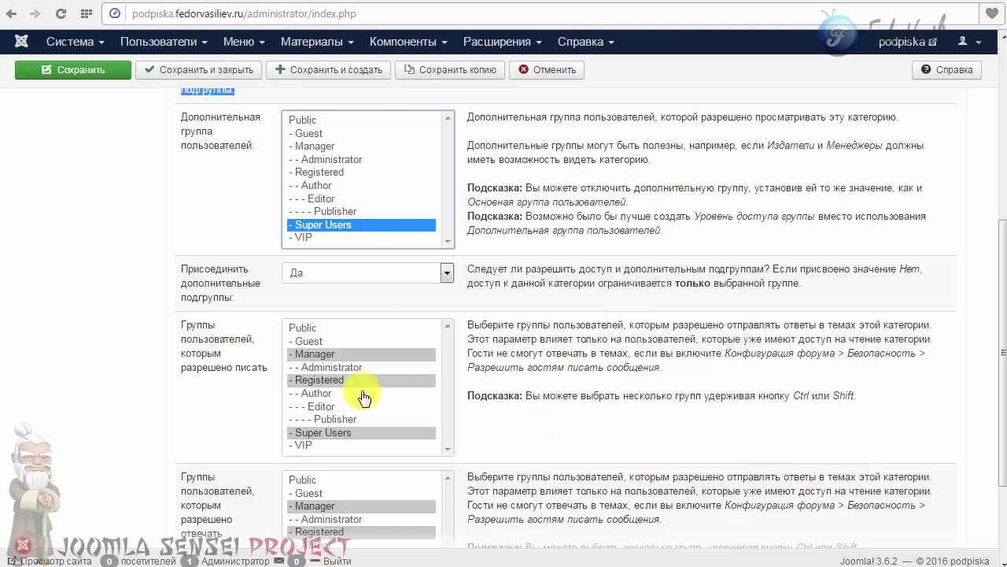
# Step: Allow only the Super Users and VIP groups to write and to reply in the category
pyautogui.scroll(-2, 665, 450)
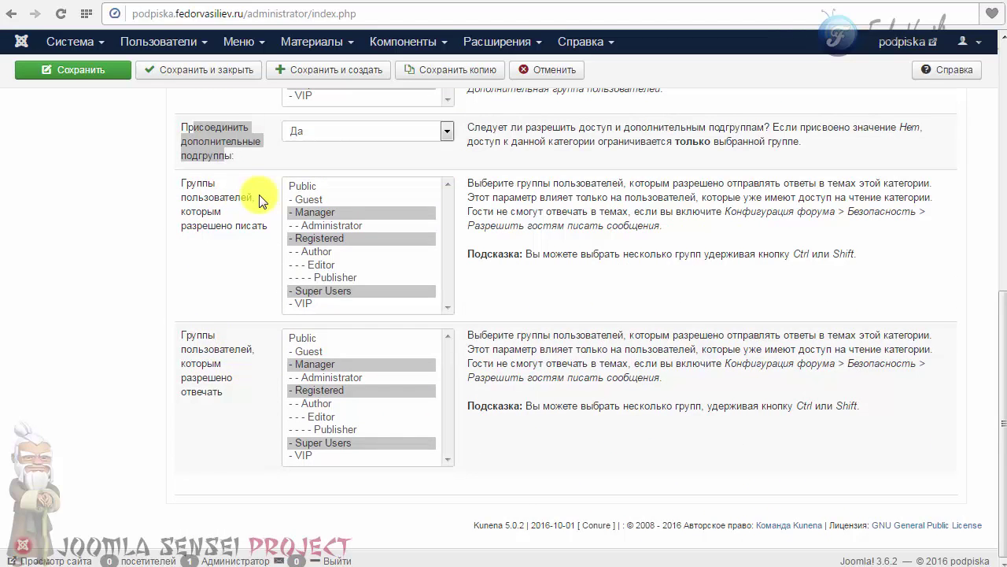
pyautogui.click(305, 304)
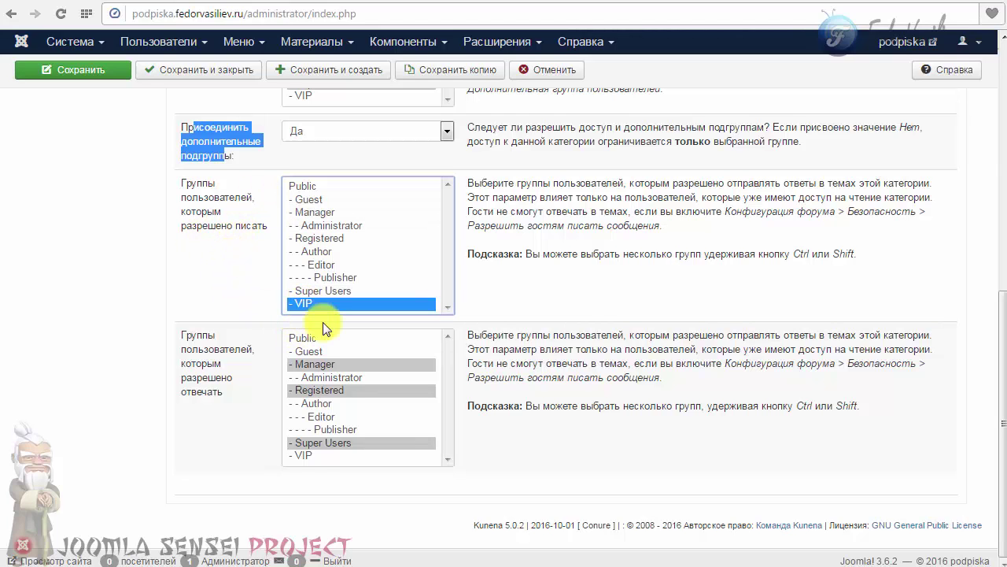
pyautogui.keyDown('ctrl'); pyautogui.click(322, 292); pyautogui.keyUp('ctrl')
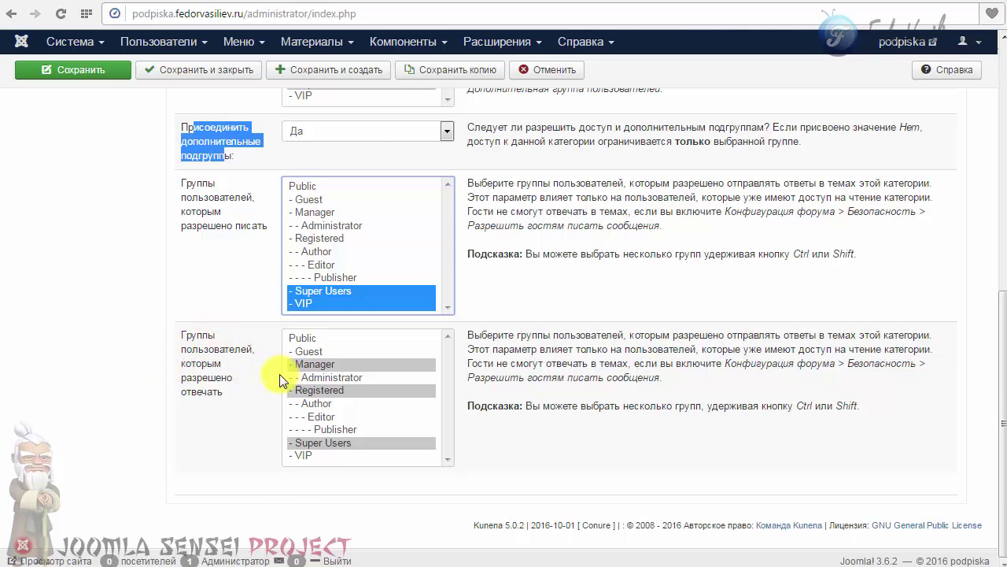
pyautogui.click(303, 457)
pyautogui.keyDown('ctrl'); pyautogui.click(303, 443); pyautogui.keyUp('ctrl')
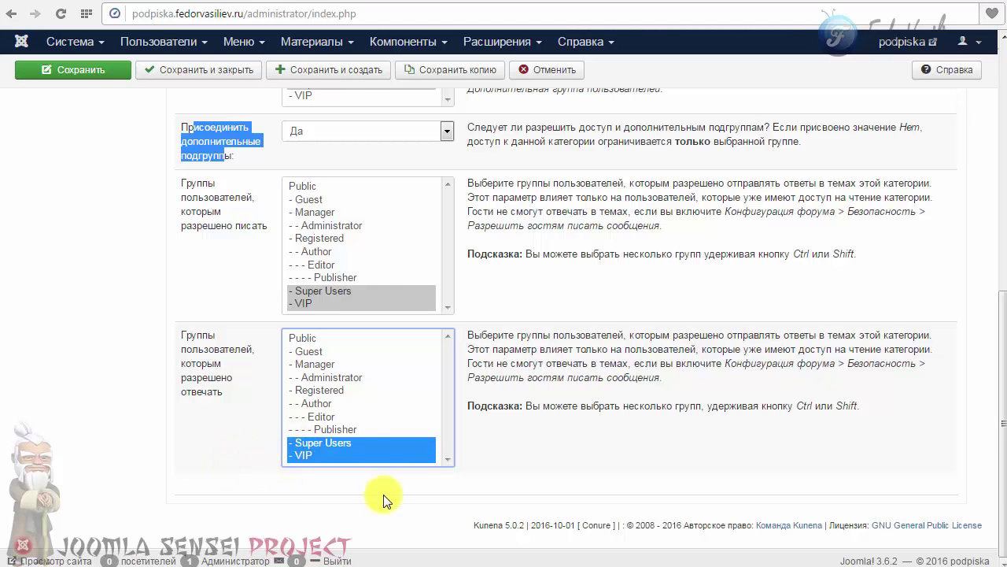
# Step: Reselect Super Users and VIP together as the groups allowed to reply in the category
pyautogui.click(303, 456)
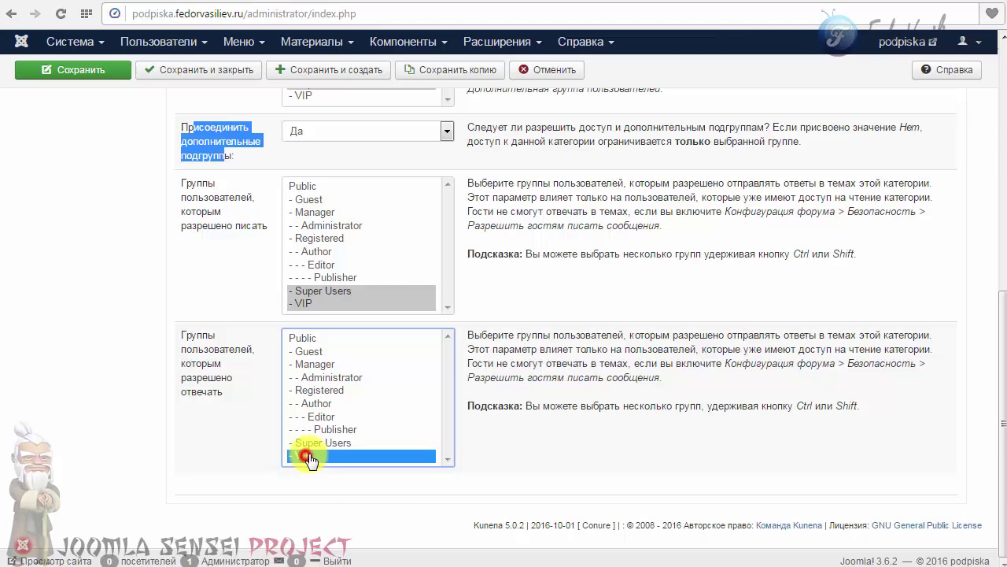
pyautogui.click(314, 442)
pyautogui.keyDown('shift'); pyautogui.click(315, 456); pyautogui.keyUp('shift')
pyautogui.click(319, 443)
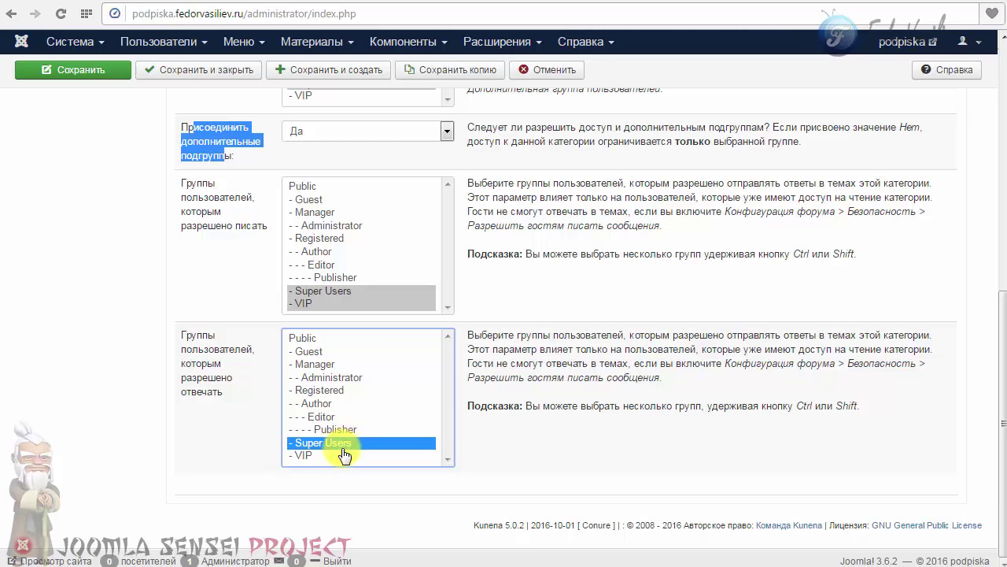
pyautogui.keyDown('ctrl'); pyautogui.click(336, 461); pyautogui.keyUp('ctrl')
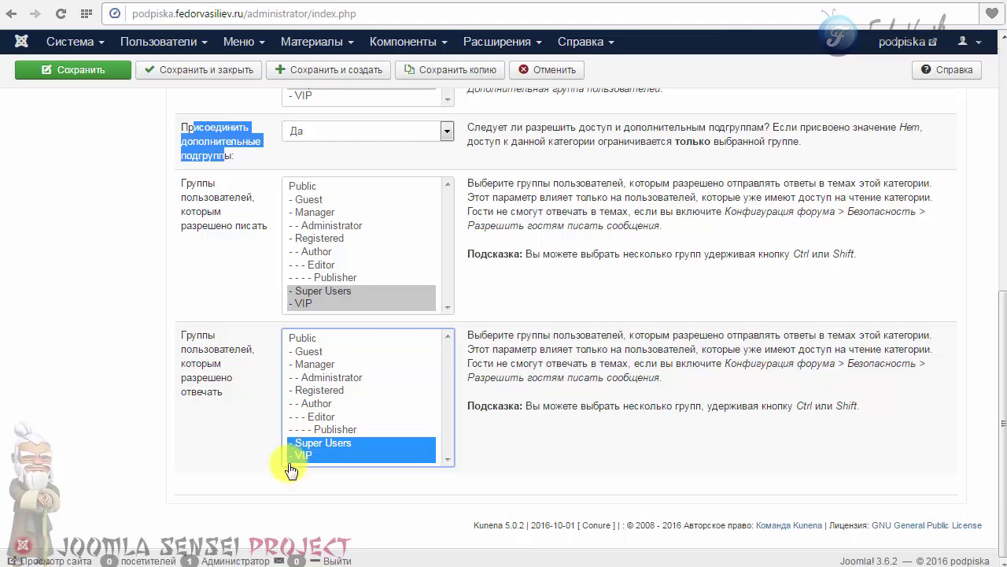
# Step: Save and close the category "Компоненты Joomla" with its permission settings
pyautogui.scroll(5, 506, 426)
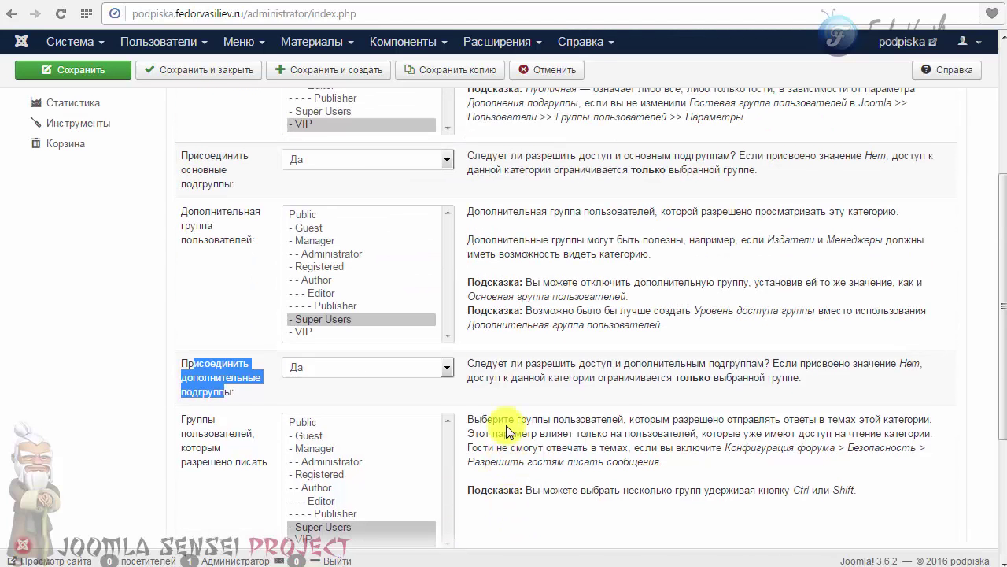
pyautogui.scroll(2, 506, 431)
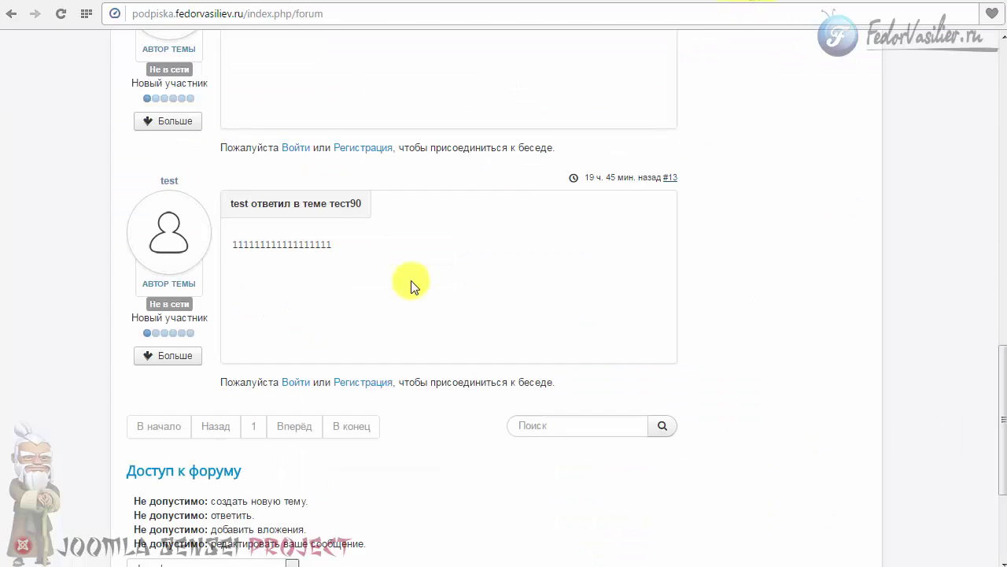
# Step: Open the site's forum index without logging in and examine which categories a guest can see
pyautogui.scroll(3, 256, 285)
pyautogui.scroll(5, 256, 284)
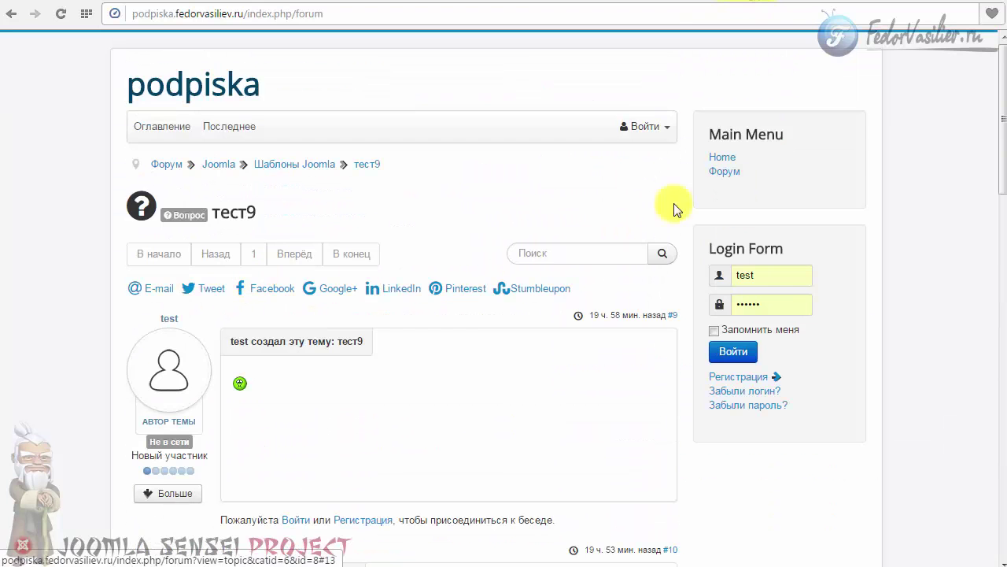
pyautogui.click(721, 157)
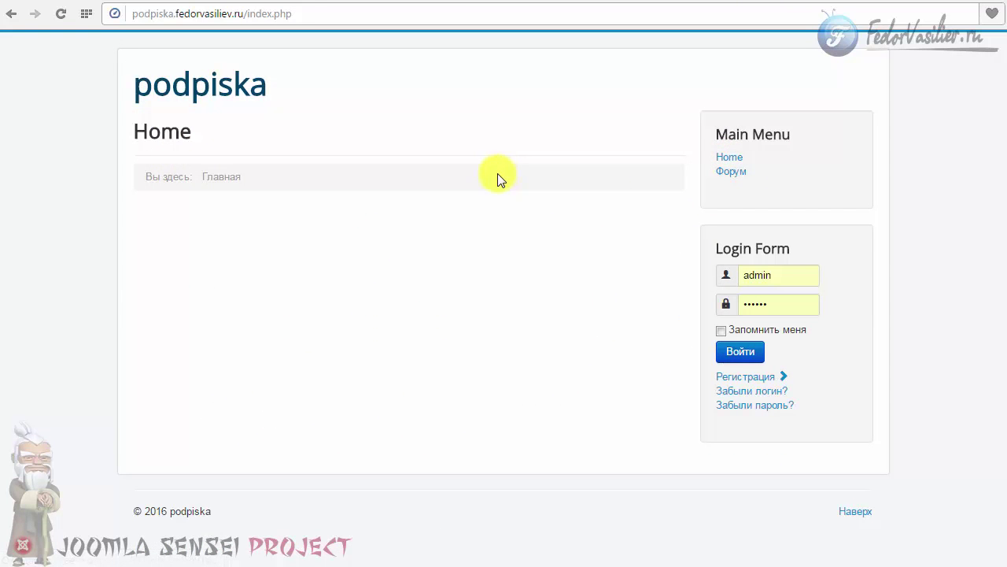
pyautogui.click(724, 171)
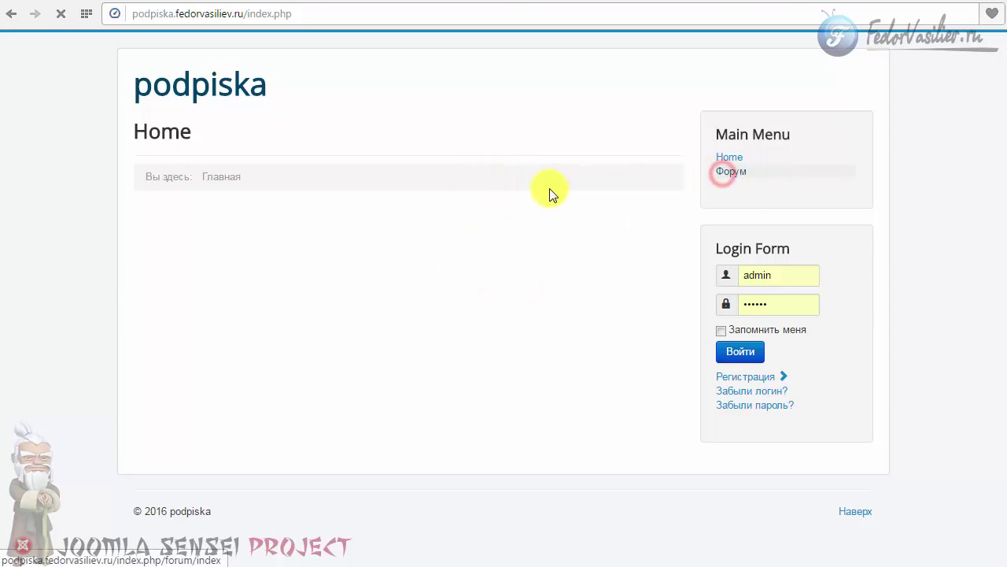
pyautogui.click(765, 277)
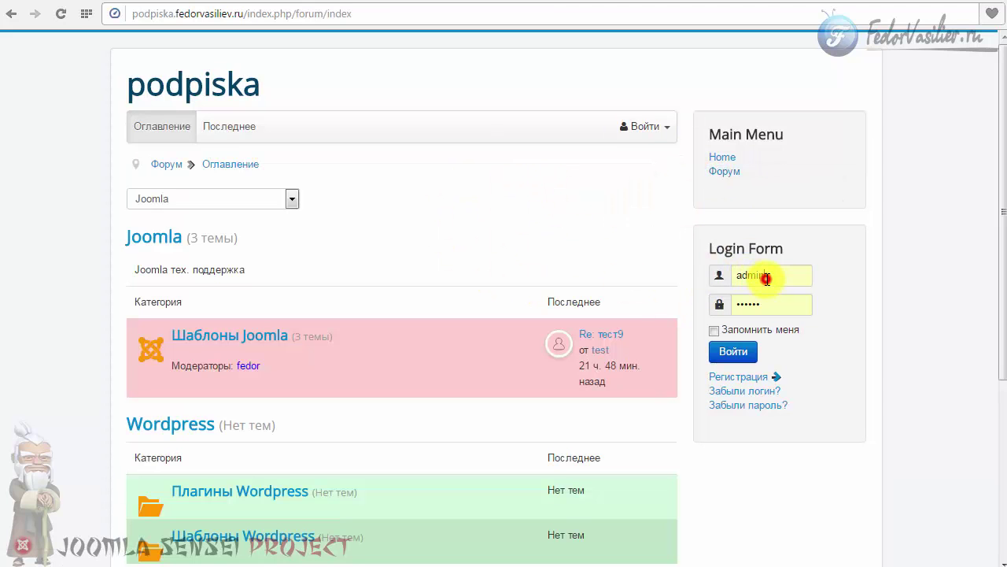
pyautogui.click(854, 265)
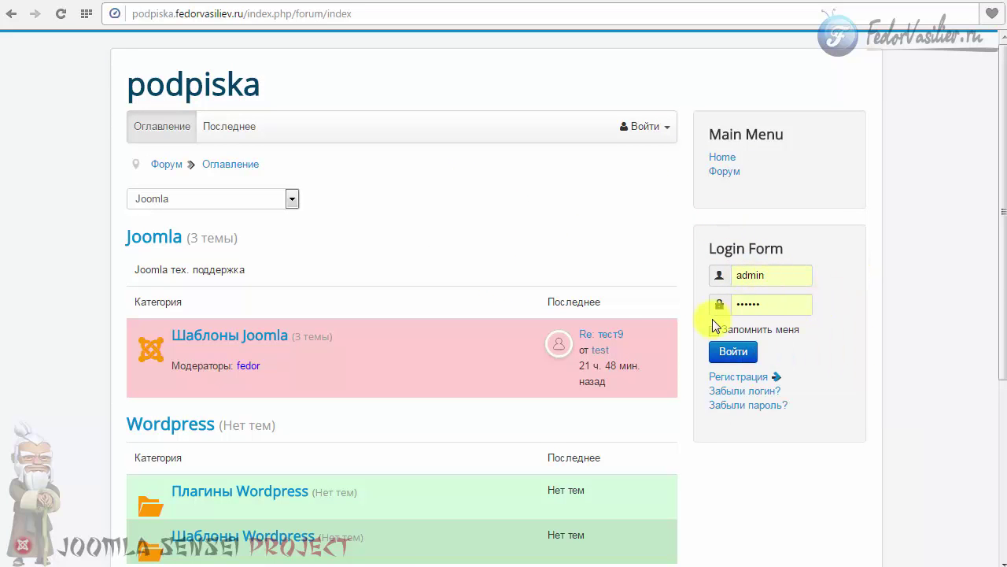
pyautogui.scroll(-2, 592, 245)
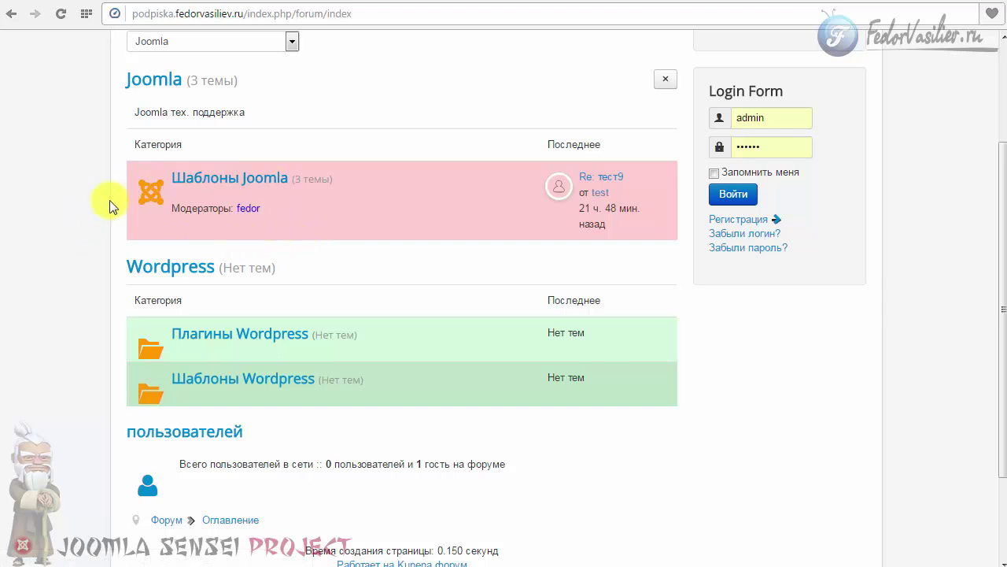
pyautogui.scroll(2, 456, 256)
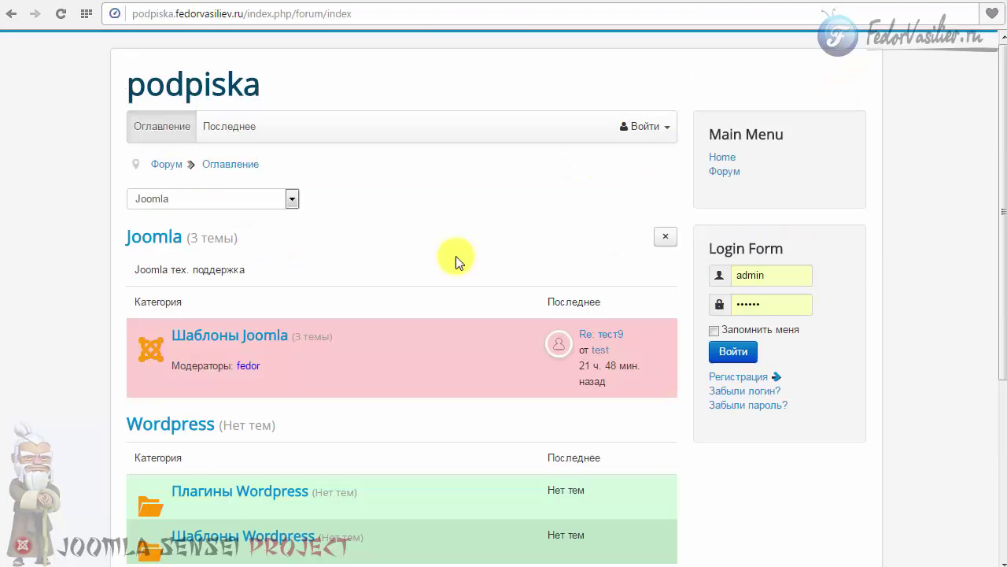
# Step: Log in to the site as admin and open the new topic form in the category "Компоненты Joomla"
pyautogui.click(719, 352)
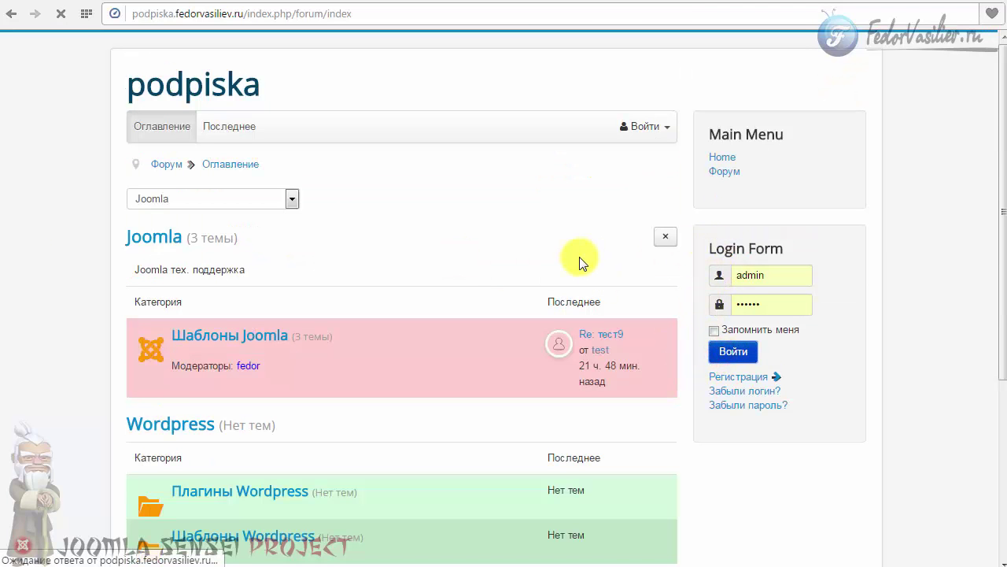
pyautogui.scroll(-2, 551, 236)
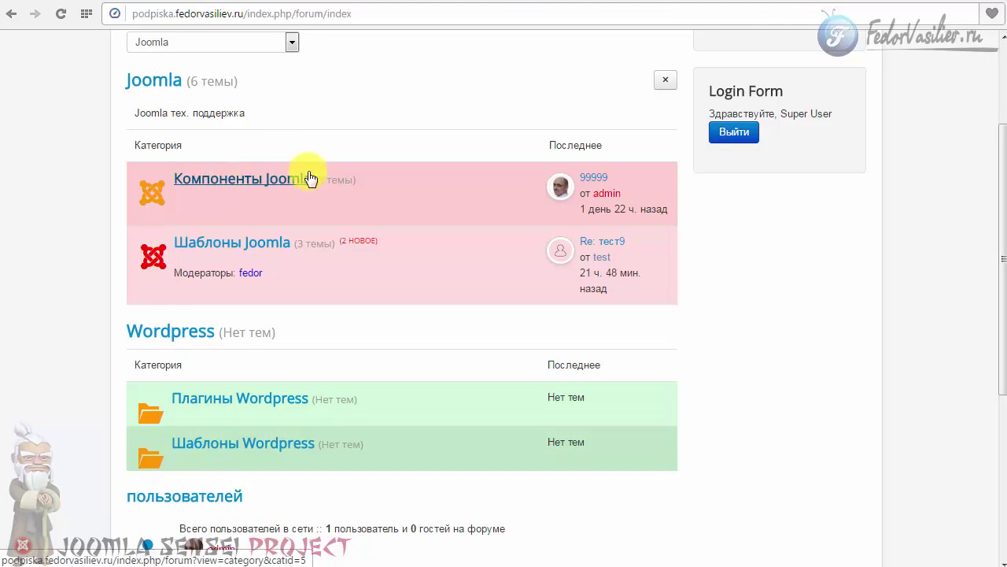
pyautogui.click(261, 186)
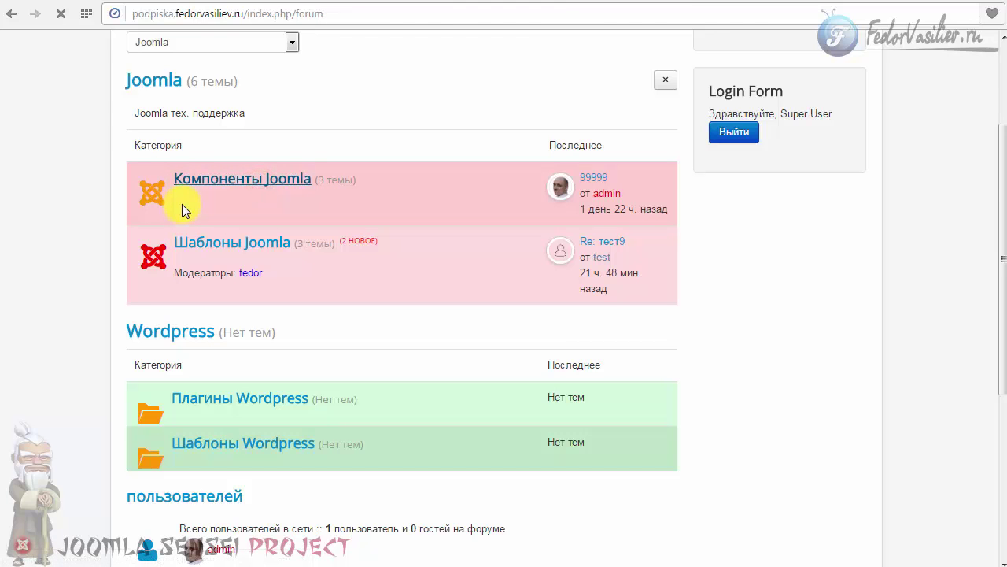
pyautogui.scroll(-2, 180, 205)
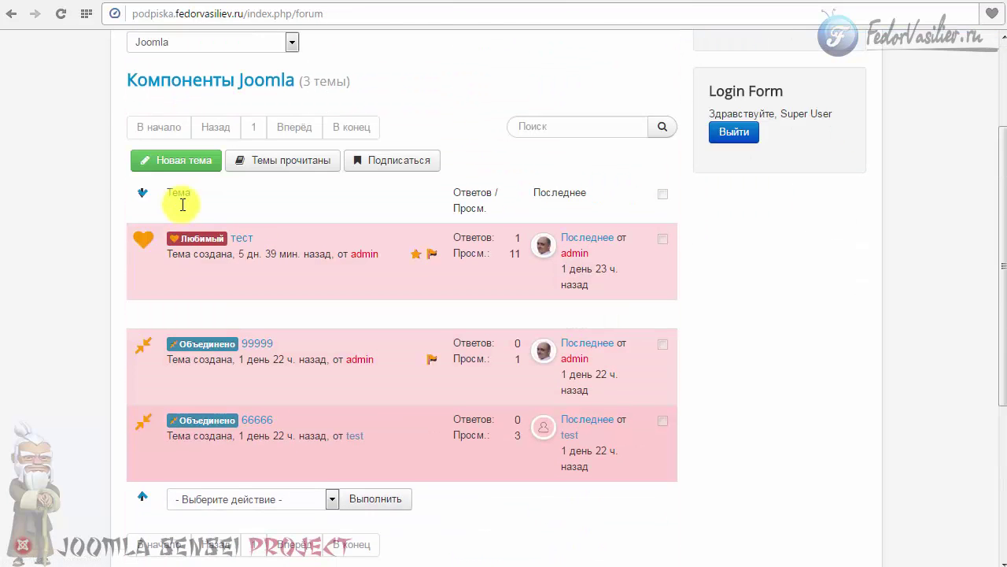
pyautogui.click(161, 161)
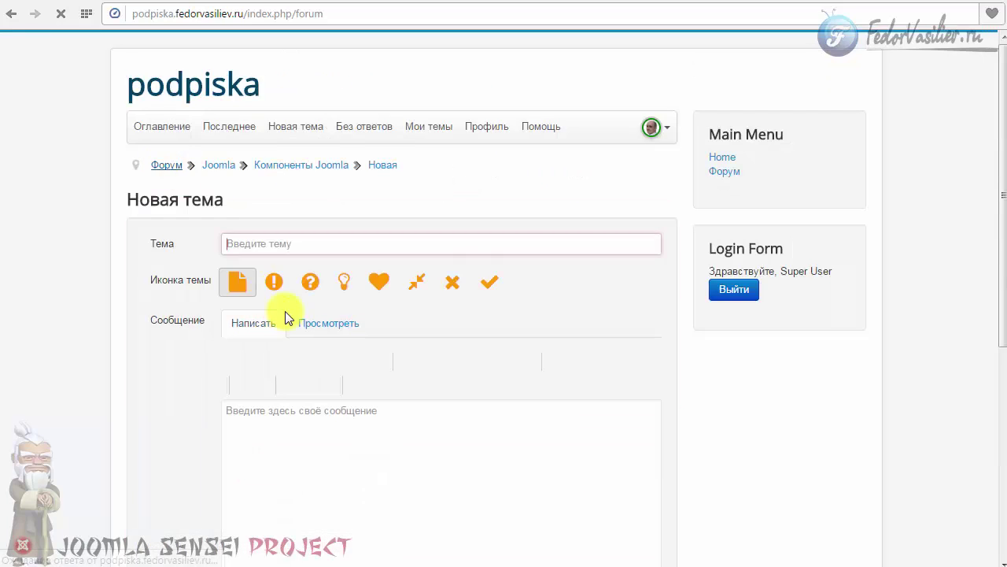
# Step: Return to the forum index and log out of the admin account
pyautogui.click(716, 171)
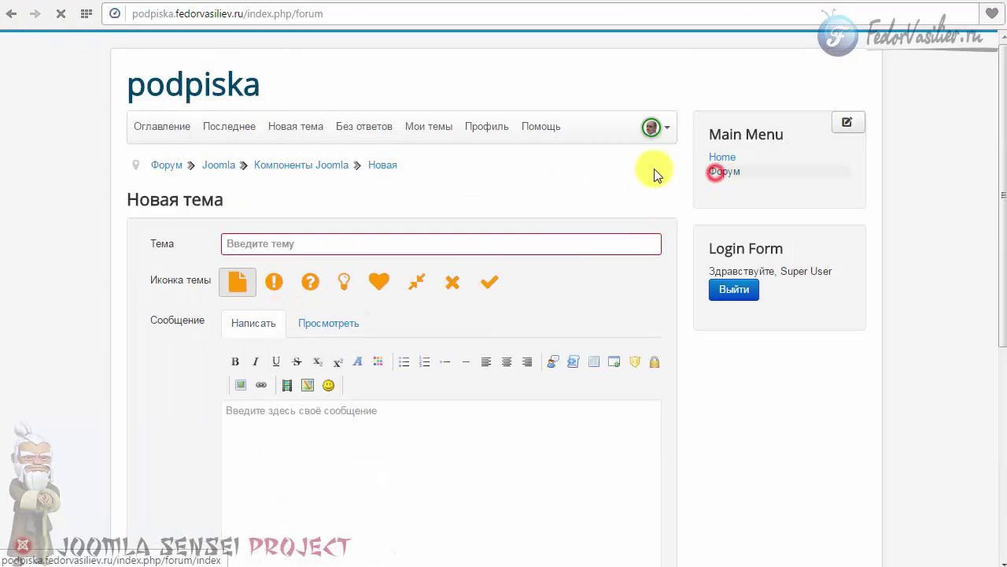
pyautogui.click(713, 294)
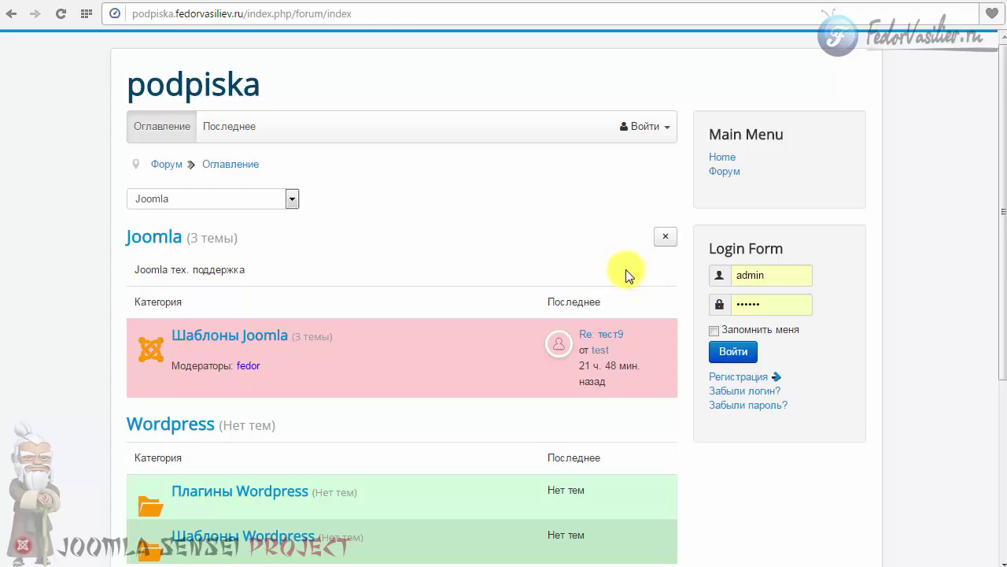
# Step: Log in to the site as test and examine which forum categories this account can see
pyautogui.scroll(-1, 613, 271)
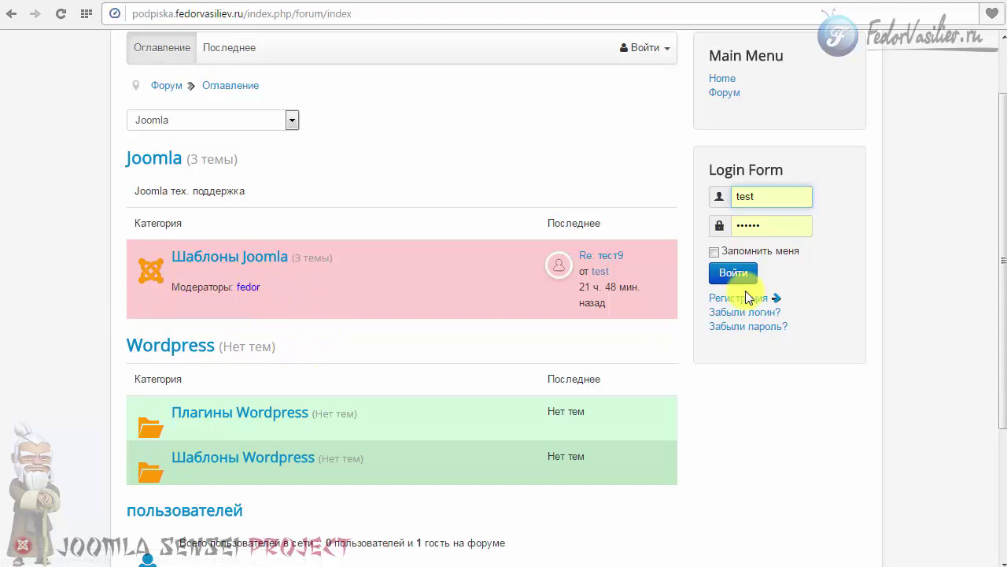
pyautogui.click(732, 272)
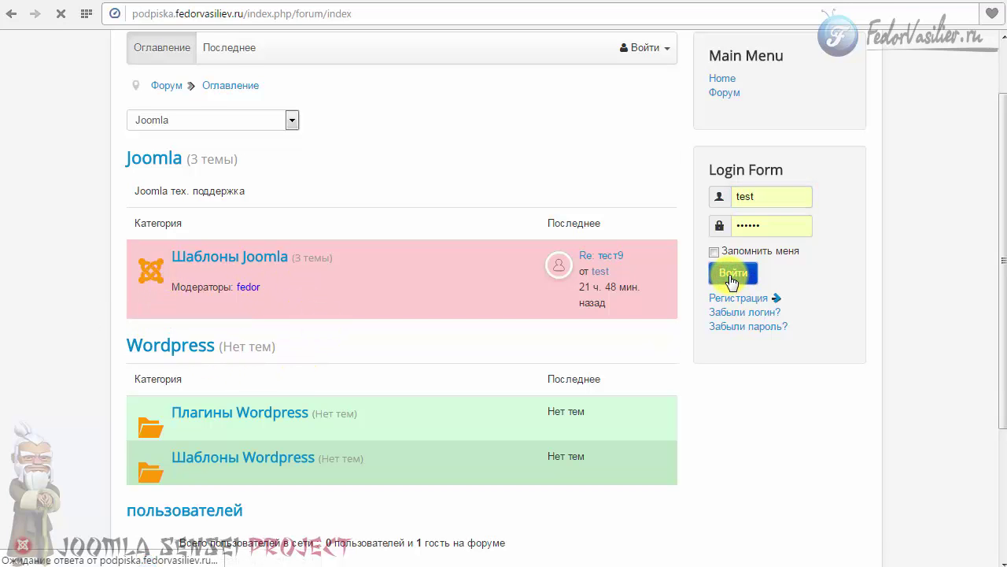
pyautogui.scroll(-3, 456, 234)
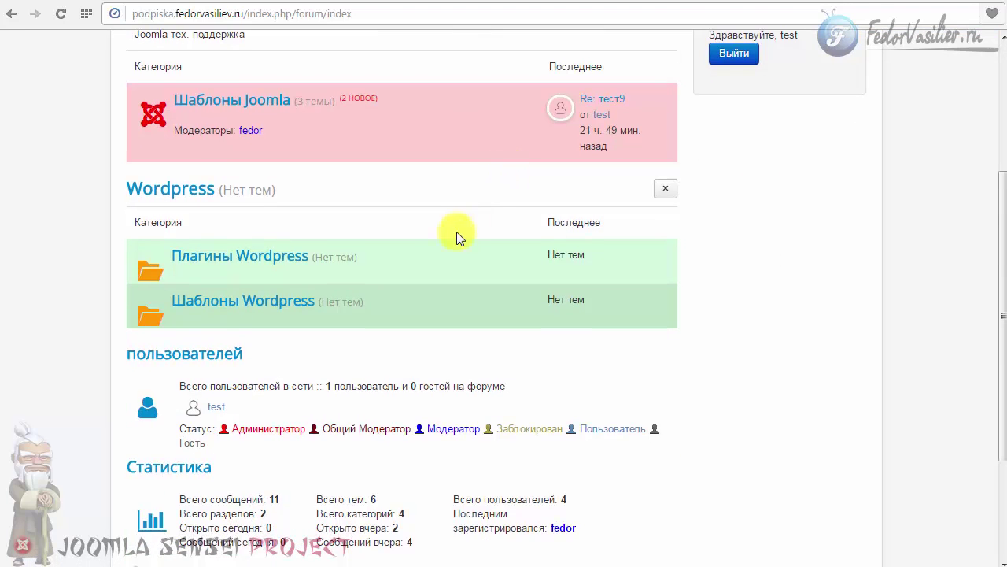
pyautogui.scroll(1, 276, 250)
pyautogui.scroll(1, 275, 250)
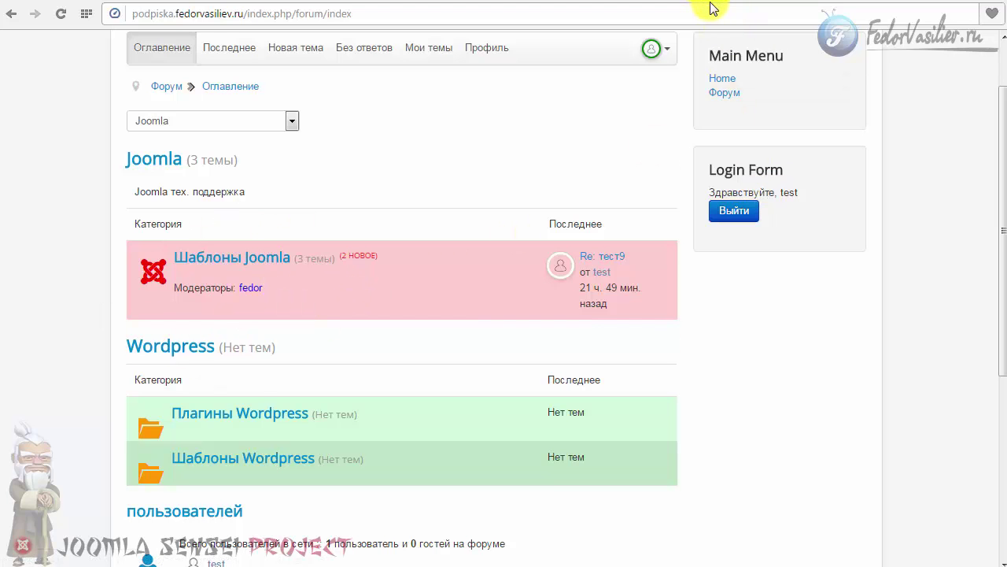
# Step: Switch back to the Joomla administration and open the user test for editing in the user manager
pyautogui.click(718, 1)
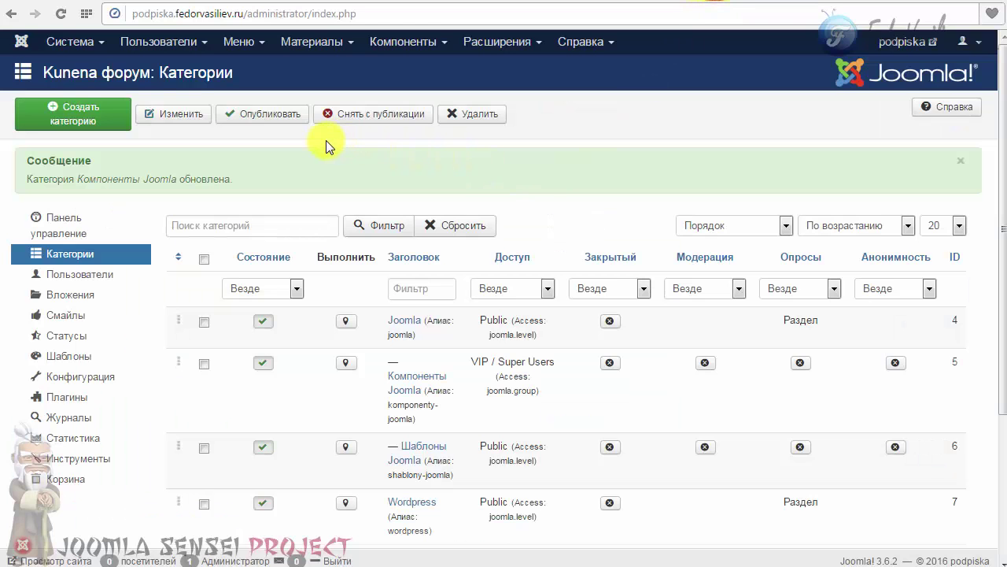
pyautogui.click(164, 42)
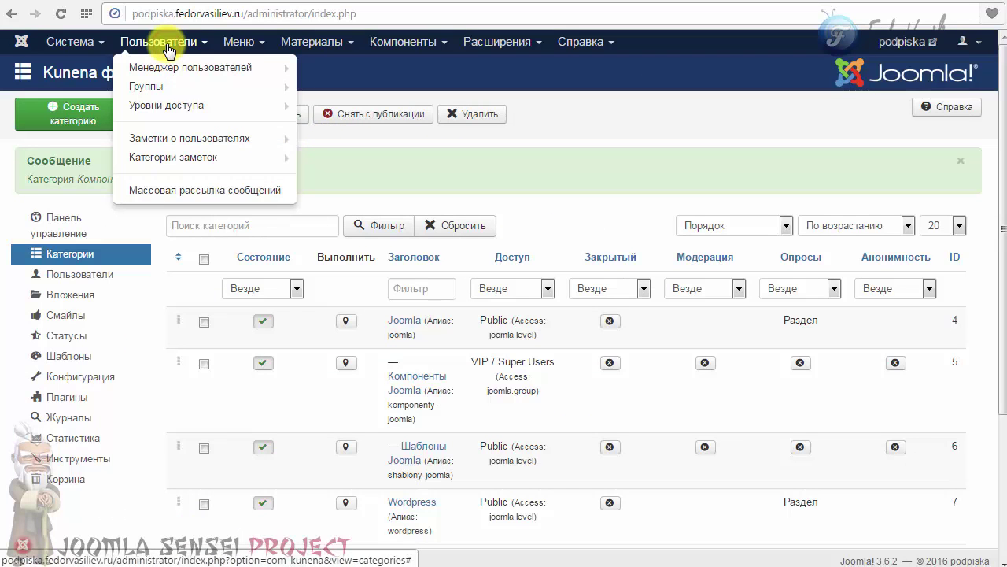
pyautogui.click(173, 69)
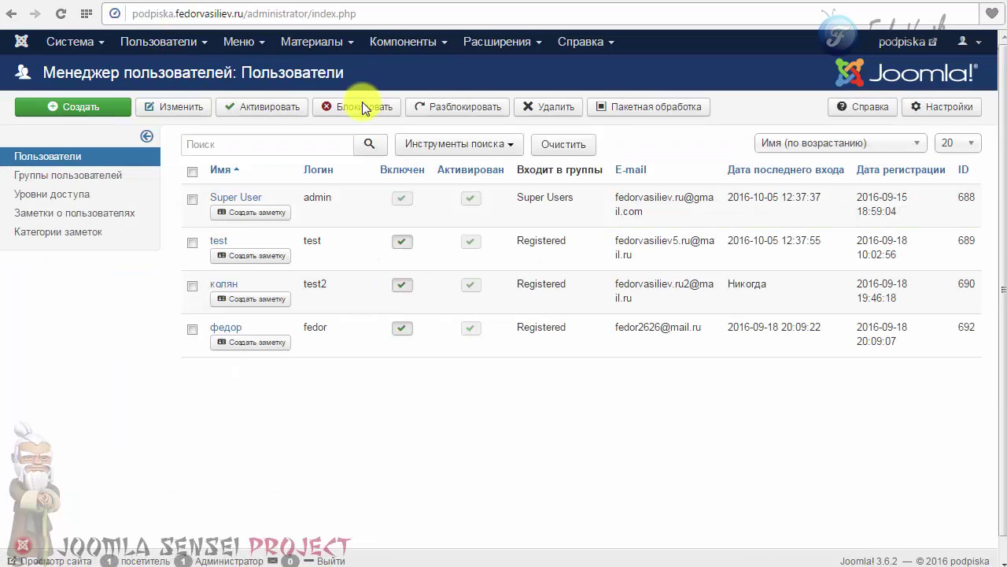
pyautogui.click(196, 144)
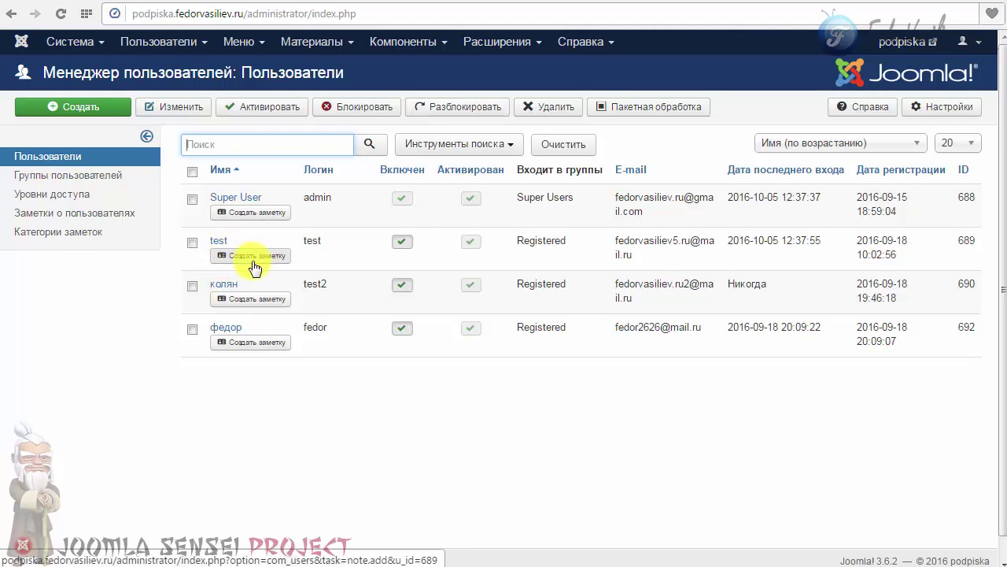
pyautogui.moveTo(236, 239); pyautogui.dragTo(211, 243)
pyautogui.click(238, 239)
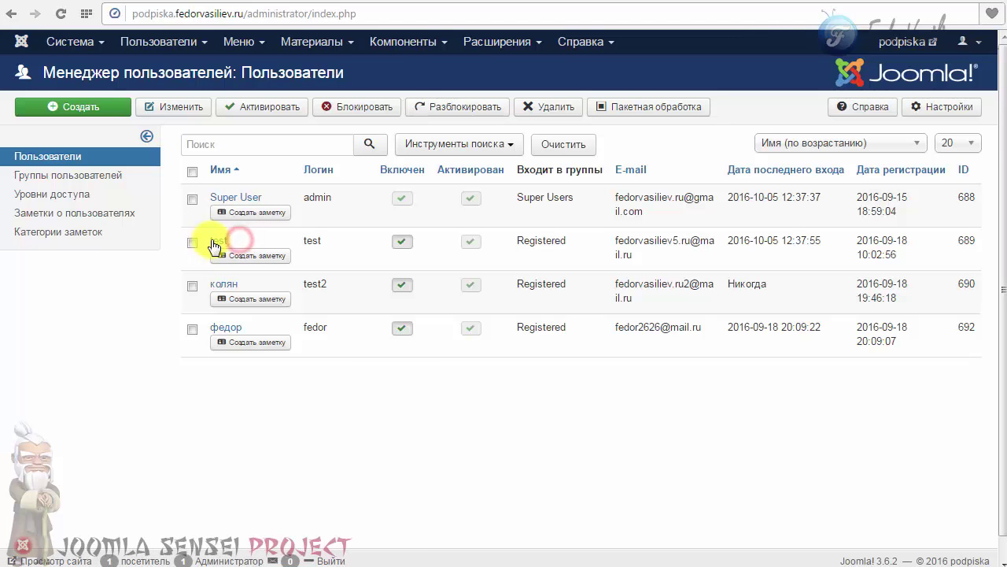
pyautogui.click(214, 242)
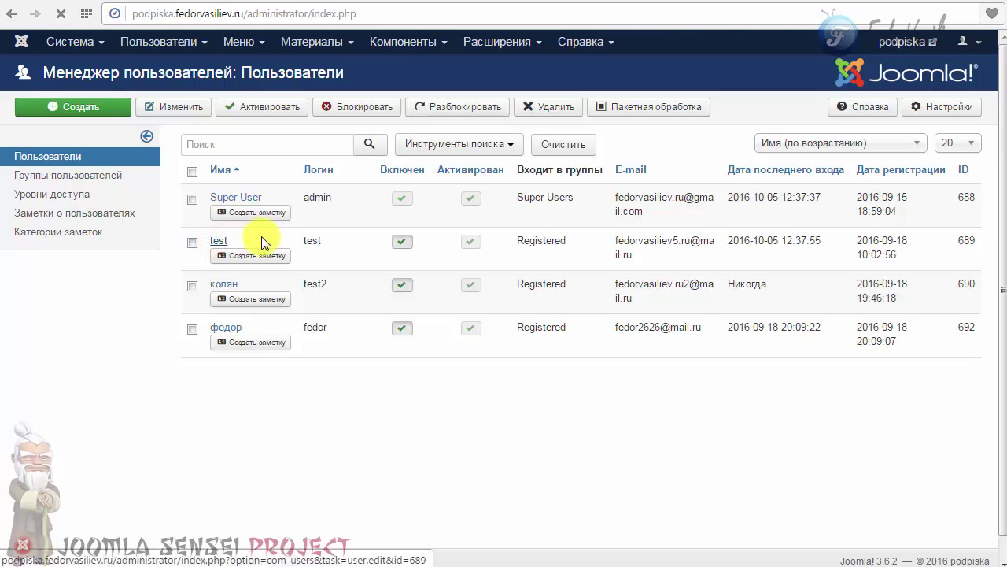
# Step: Assign the user test to the VIP group in addition to Registered, and save and close the account
pyautogui.click(193, 187)
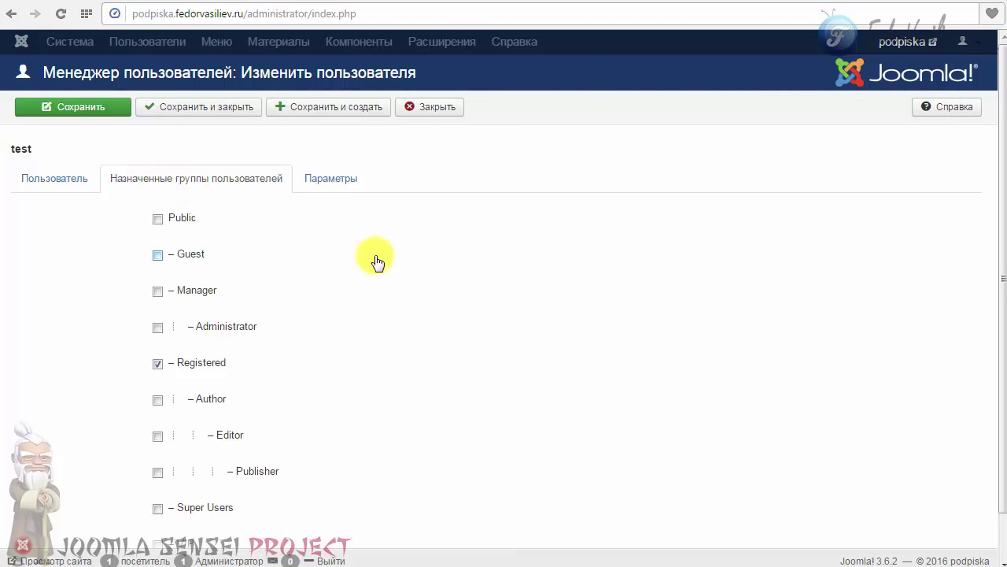
pyautogui.scroll(-1, 372, 252)
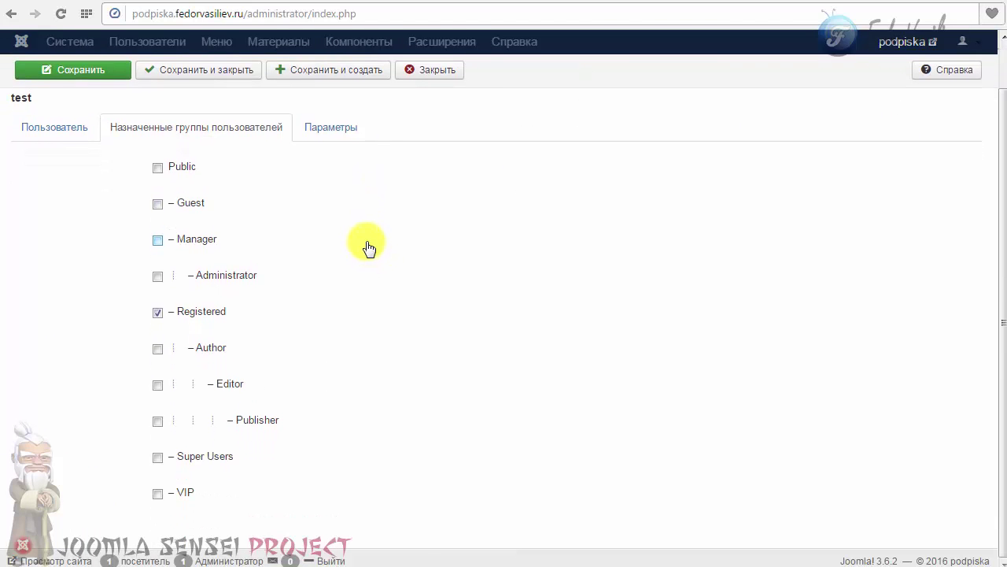
pyautogui.click(160, 496)
pyautogui.scroll(1, 315, 181)
pyautogui.click(202, 105)
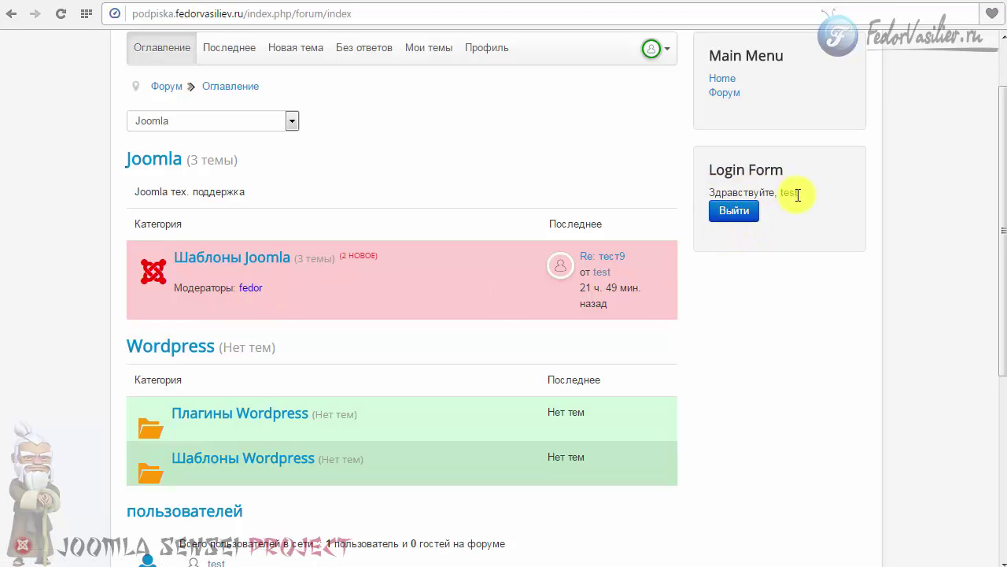
# Step: Reload the site's forum index as test, open the category "Компоненты Joomla" and look through its topics
pyautogui.click(61, 14)
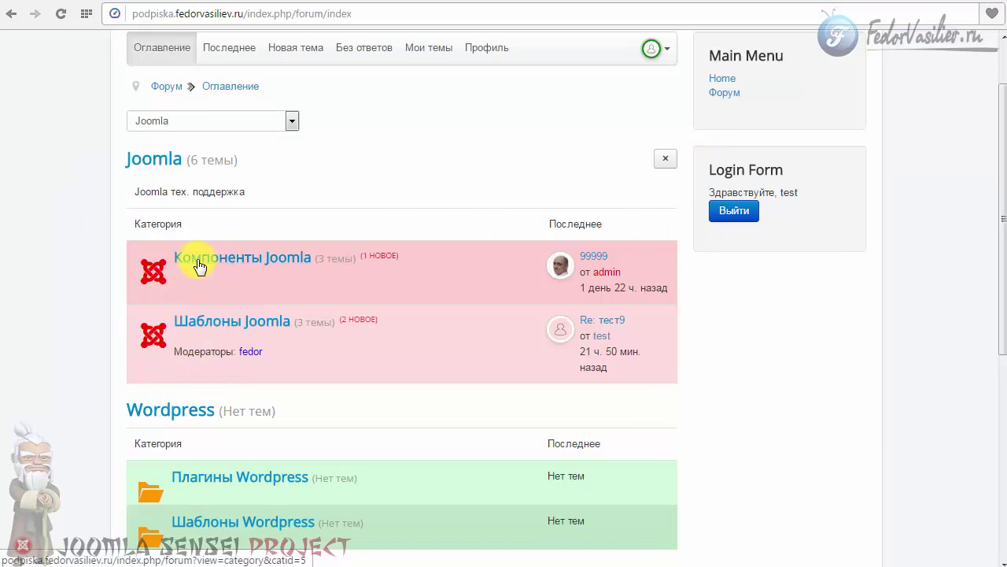
pyautogui.click(292, 259)
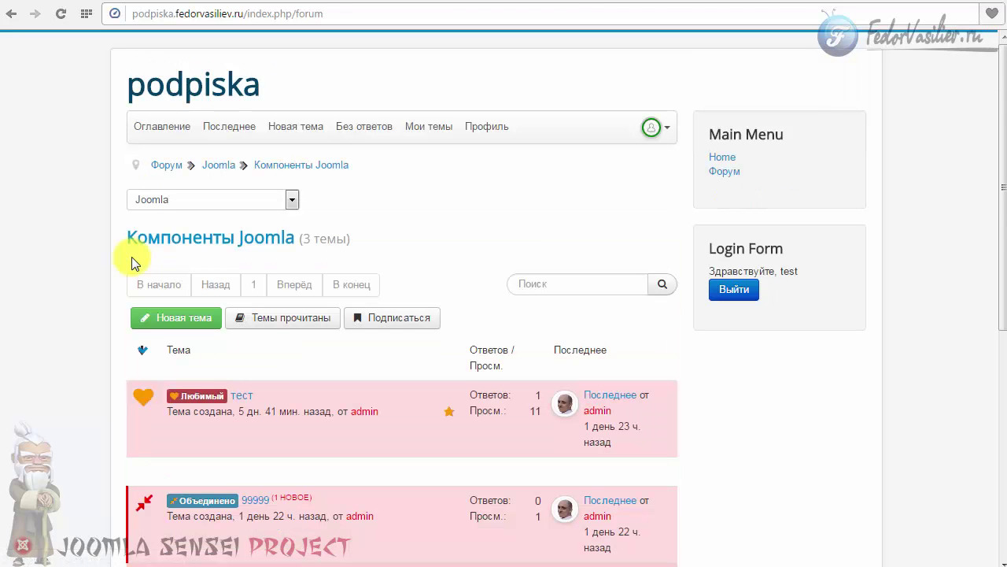
pyautogui.scroll(-3, 182, 322)
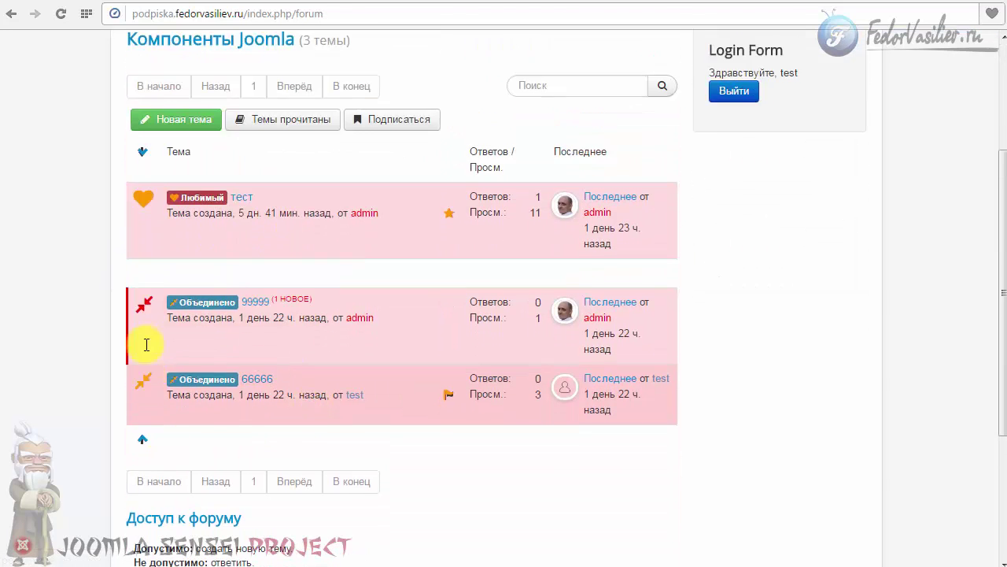
# Step: Open the new topic form in the category "Компоненты Joomla" and look over its fields
pyautogui.scroll(3, 146, 344)
pyautogui.click(176, 237)
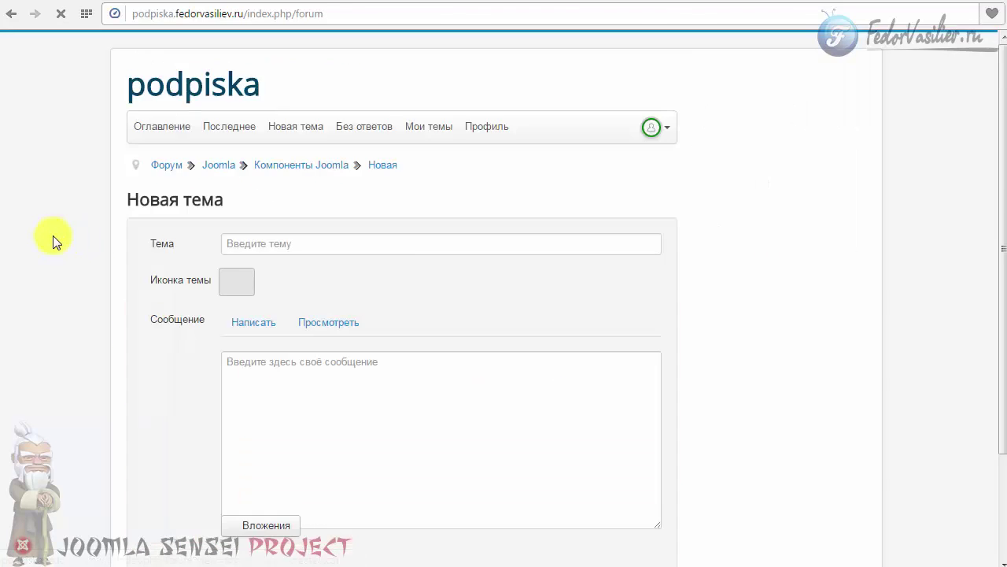
pyautogui.scroll(-2, 205, 232)
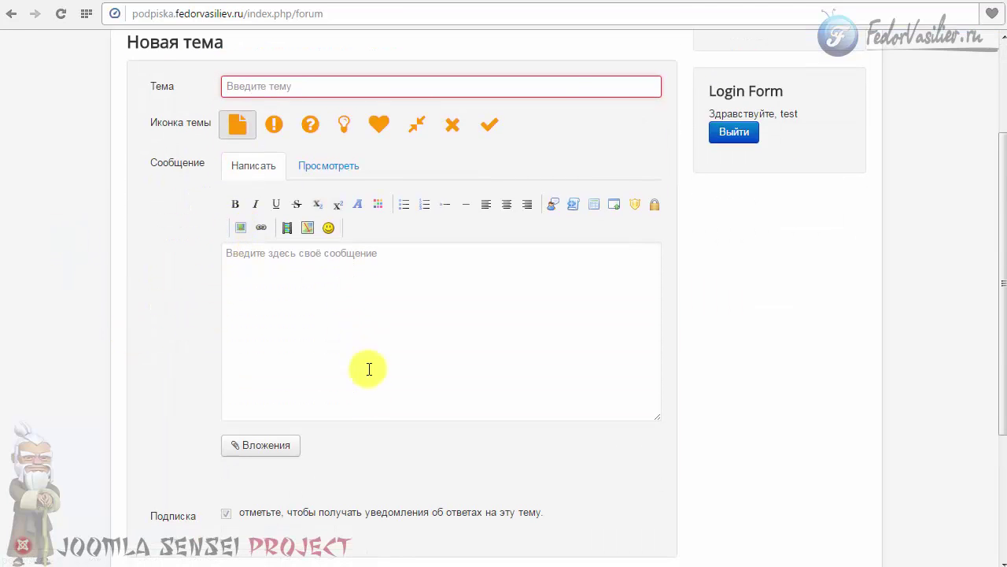
pyautogui.scroll(2, 266, 419)
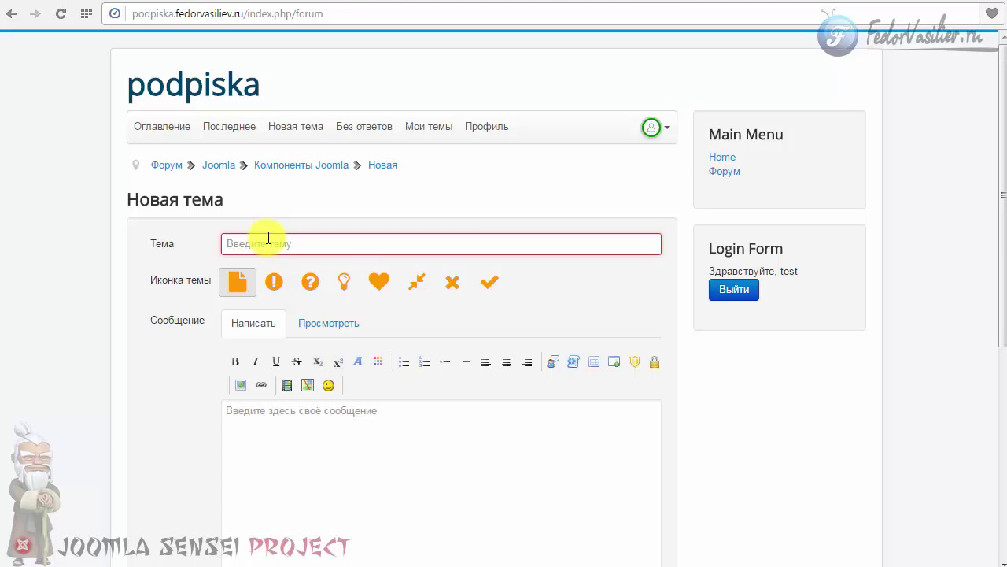
# Step: Examine the subject and message fields of the new topic form and check that each accepts the cursor
pyautogui.scroll(-3, 267, 242)
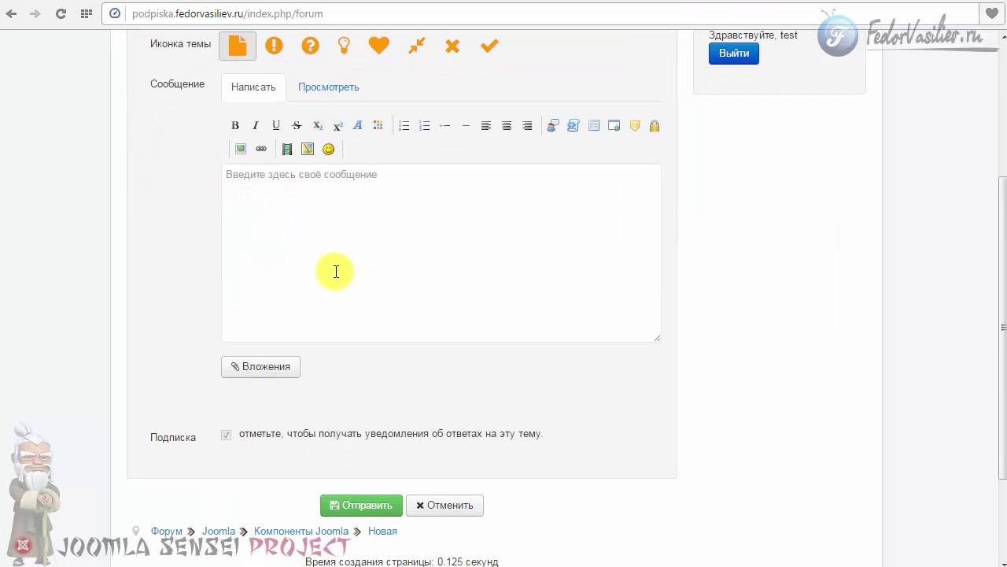
pyautogui.click(329, 261)
pyautogui.scroll(3, 331, 281)
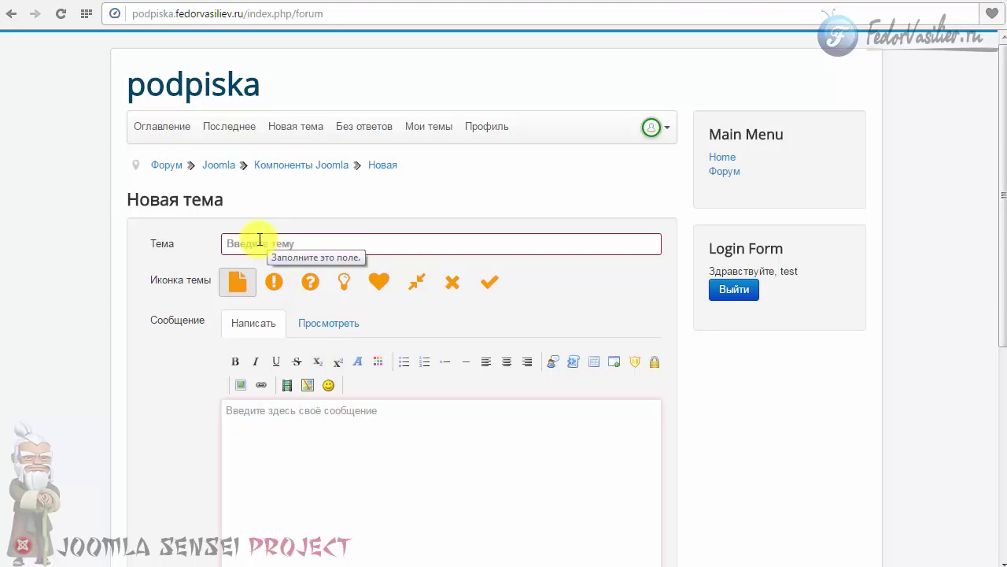
pyautogui.scroll(-4, 404, 328)
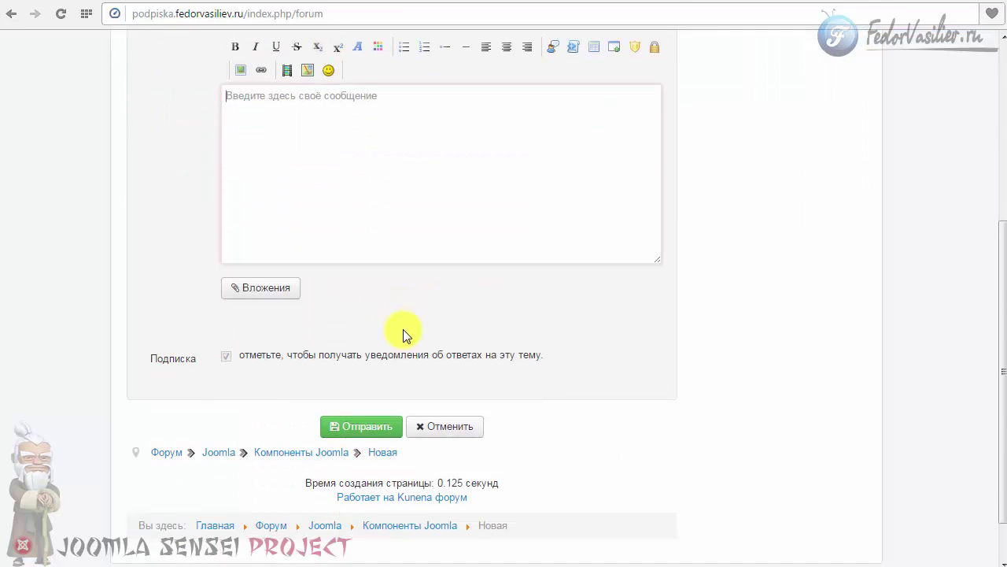
pyautogui.scroll(3, 405, 333)
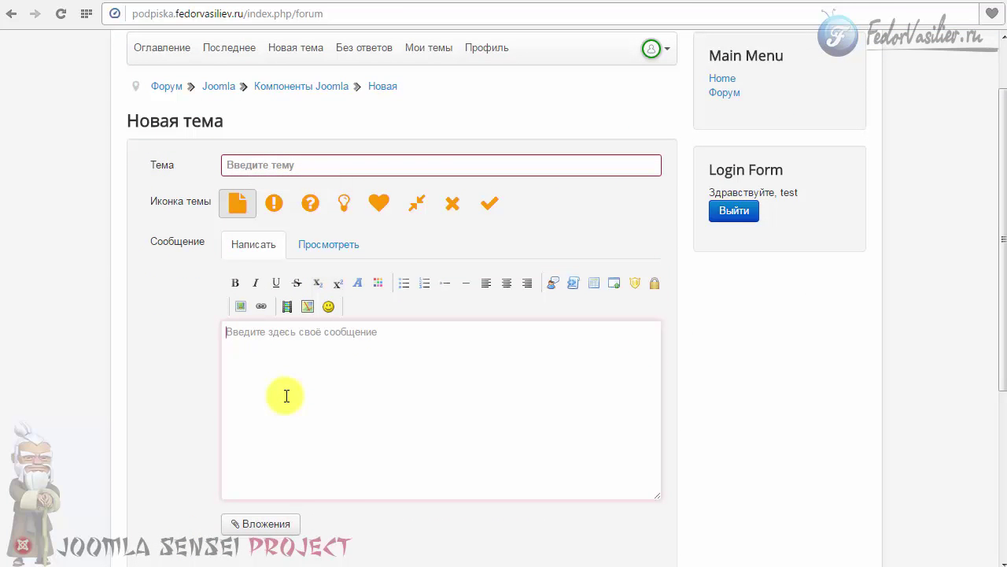
pyautogui.click(265, 164)
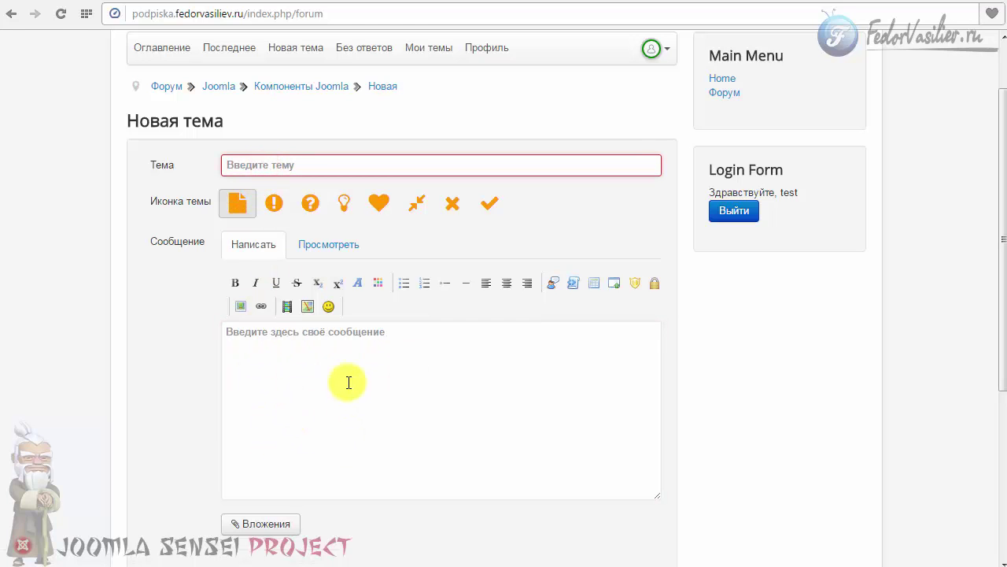
pyautogui.click(344, 360)
pyautogui.click(251, 167)
pyautogui.click(248, 165)
pyautogui.click(314, 352)
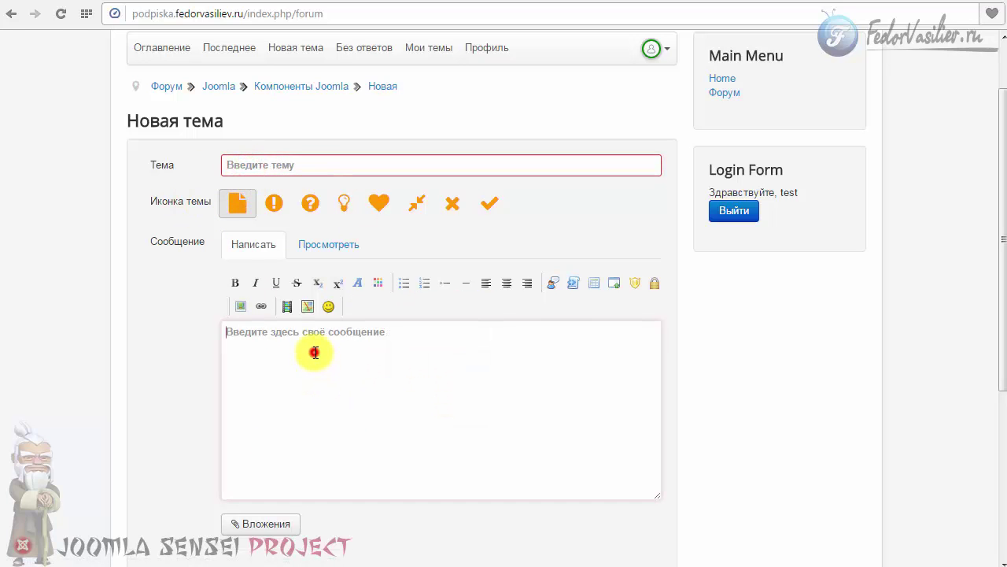
# Step: Leave the new topic form for the topic list of "Компоненты Joomla" and look through it
pyautogui.click(11, 13)
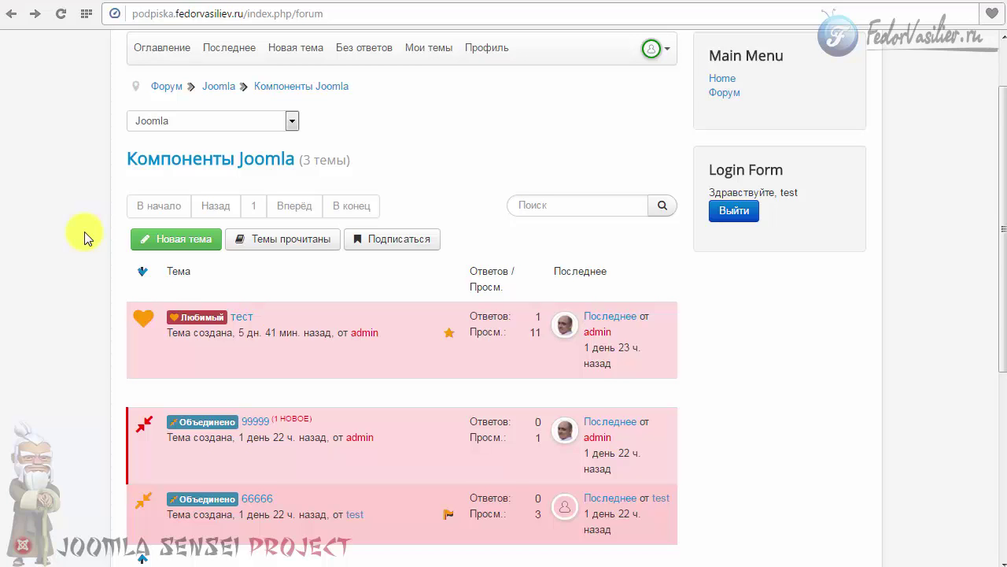
pyautogui.scroll(-3, 168, 307)
pyautogui.scroll(3, 267, 402)
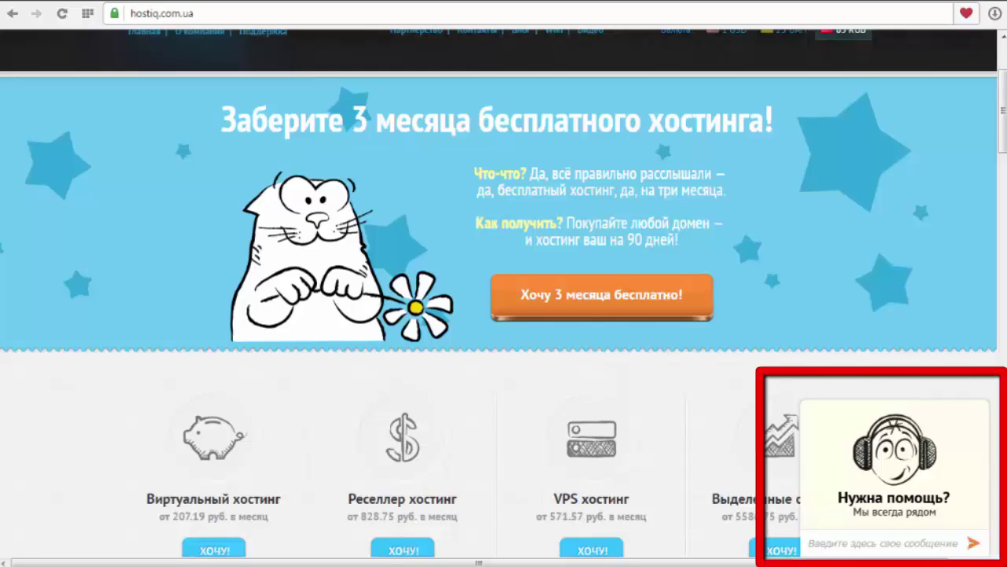
# Step: Open the support chat on the hostiq.com.ua home page to view its message form, and minimize it again
pyautogui.click(886, 498)
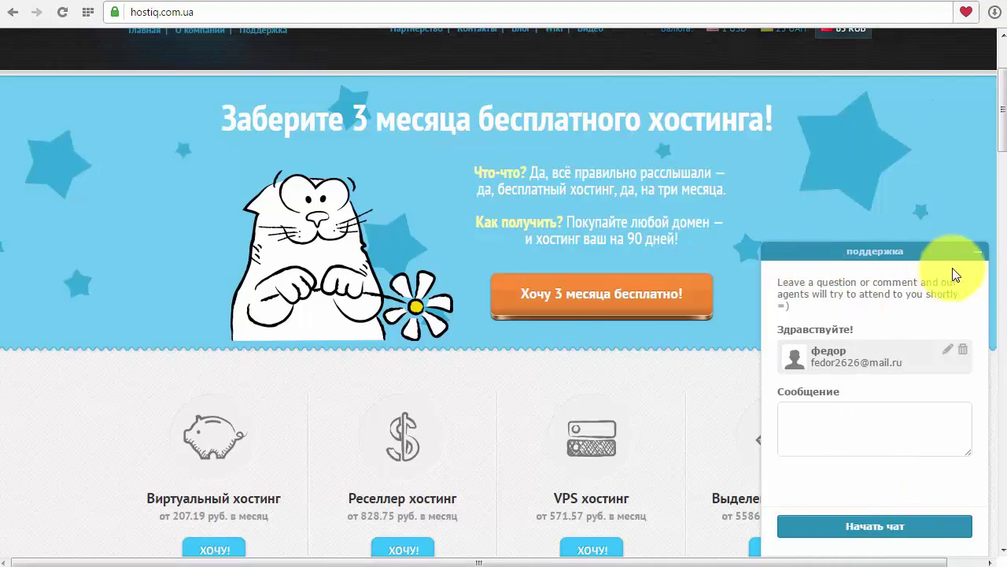
pyautogui.click(968, 250)
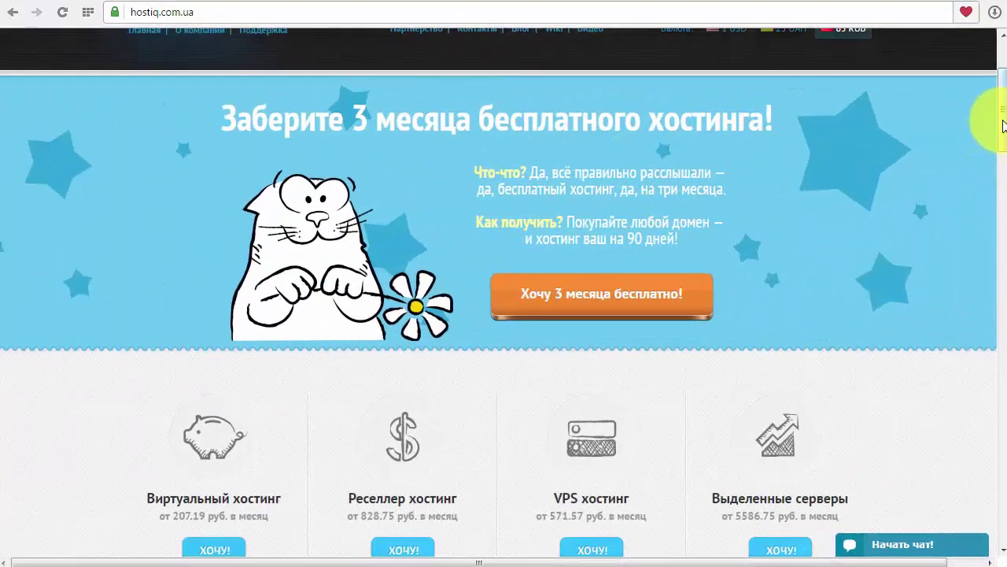
pyautogui.moveTo(1002, 123)
pyautogui.mouseDown()
pyautogui.moveTo(1003, 162)
pyautogui.moveTo(1002, 117)
pyautogui.mouseUp()
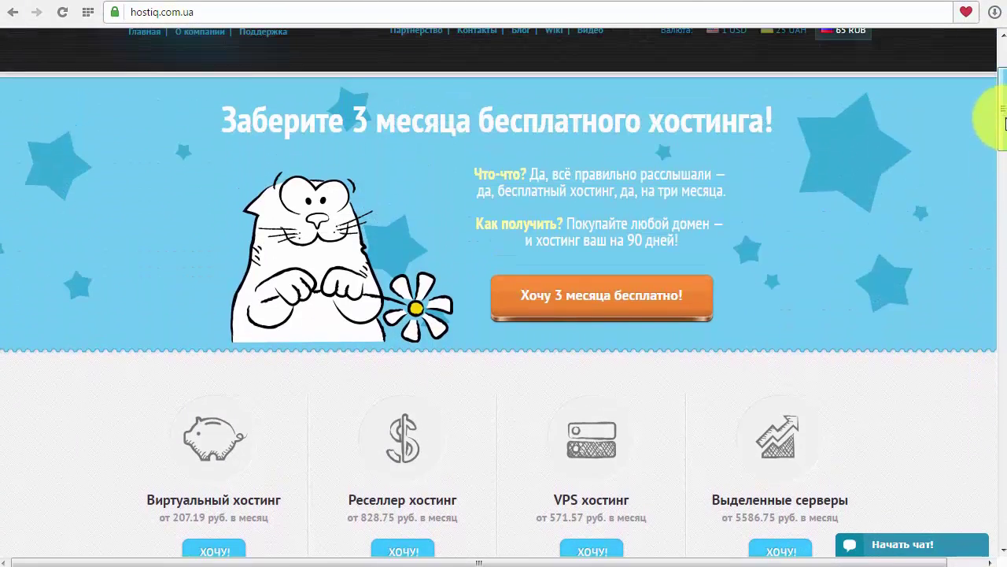